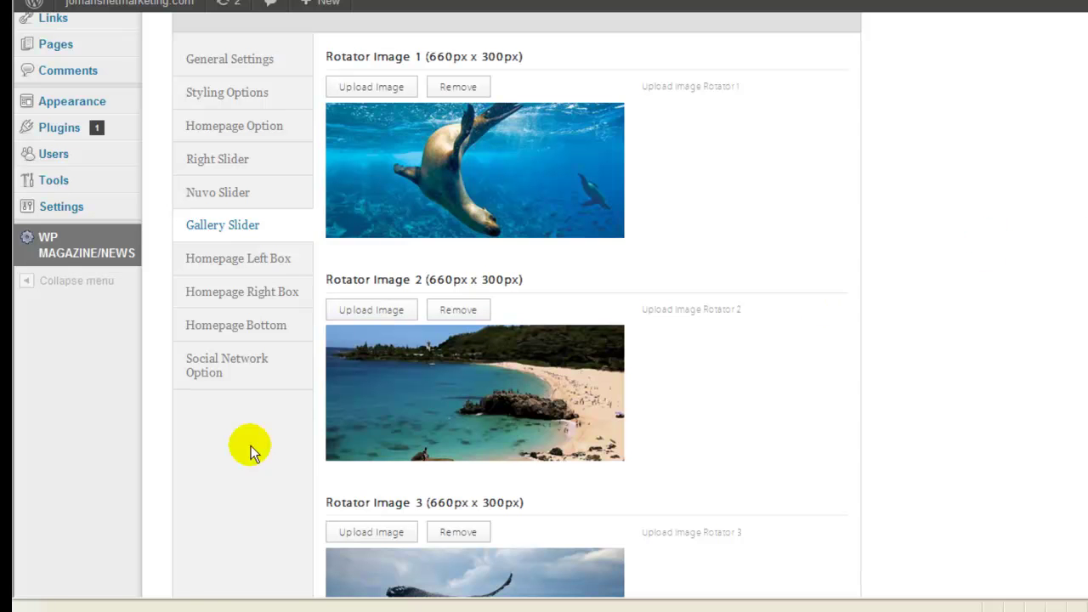
Open the Homepage Left Box settings and look over the default Text Box, URL Box and category fields
{"action": "left_click", "coordinate": [266, 261]}
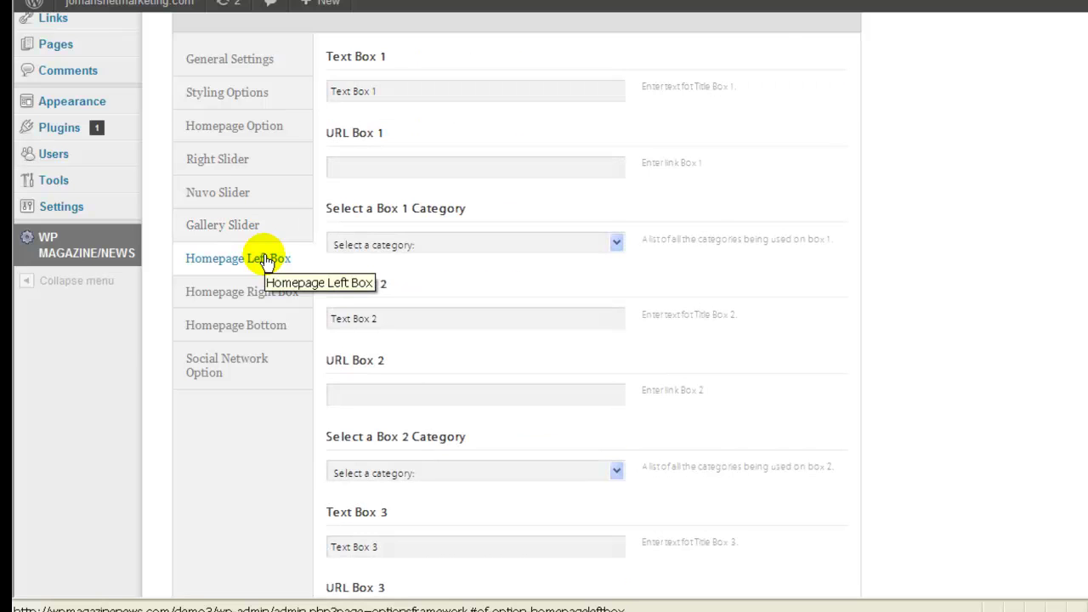
{"action": "scroll", "coordinate": [266, 260], "scroll_direction": "up", "scroll_amount": 2}
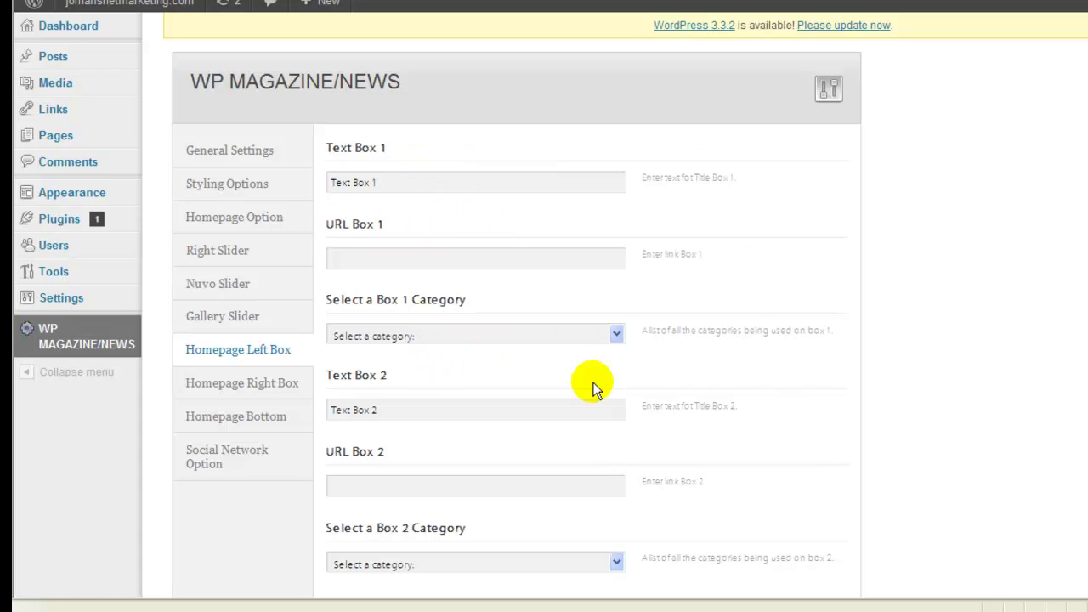
{"action": "scroll", "coordinate": [785, 349], "scroll_direction": "down", "scroll_amount": 1}
{"action": "scroll", "coordinate": [785, 349], "scroll_direction": "down", "scroll_amount": 2}
{"action": "scroll", "coordinate": [785, 349], "scroll_direction": "down", "scroll_amount": 2}
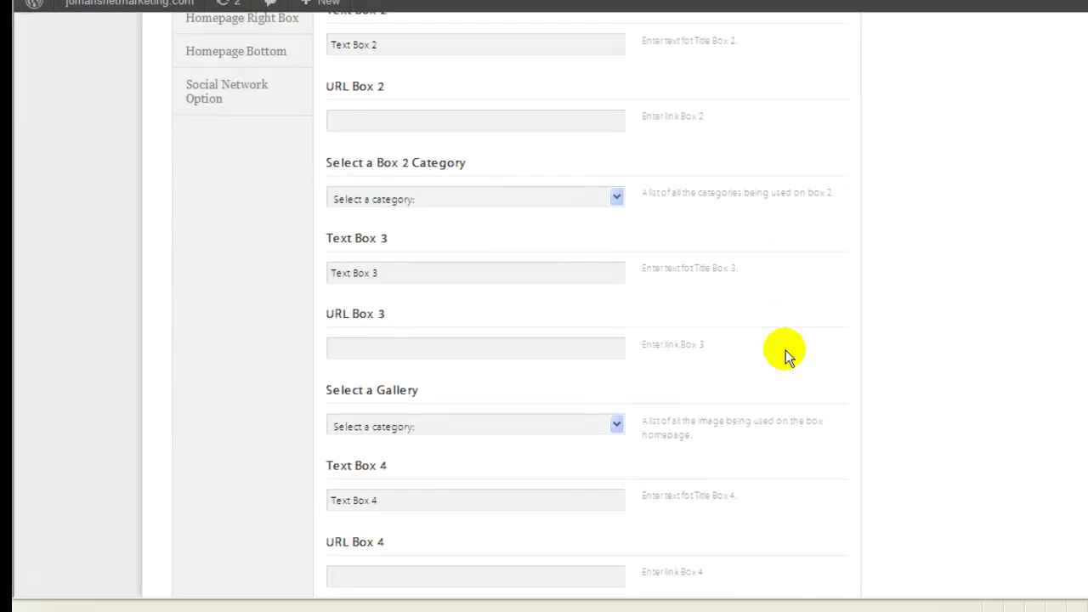
{"action": "scroll", "coordinate": [785, 349], "scroll_direction": "down", "scroll_amount": 3}
{"action": "scroll", "coordinate": [786, 349], "scroll_direction": "up", "scroll_amount": 1}
{"action": "scroll", "coordinate": [786, 349], "scroll_direction": "up", "scroll_amount": 6}
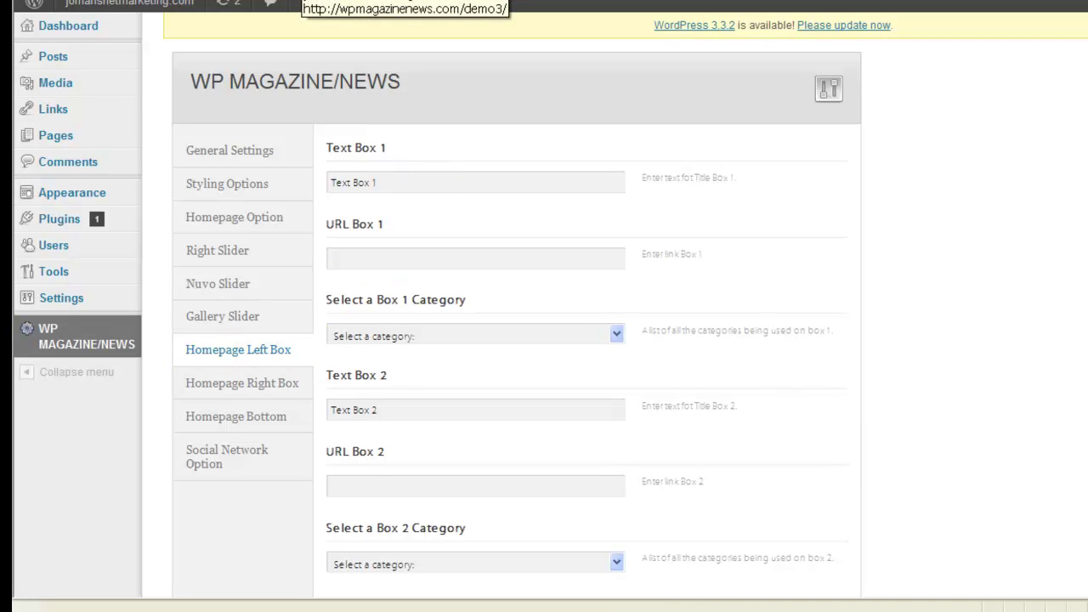
On the live homepage, check the placeholder 'Text Box 1' heading, then return to the theme options
{"action": "left_click", "coordinate": [301, 2]}
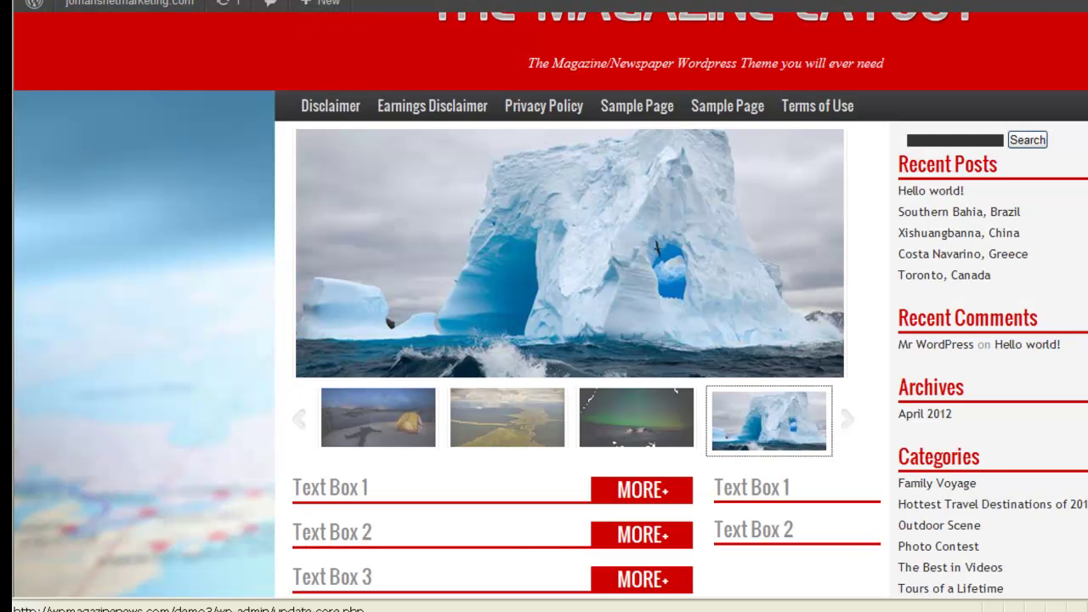
{"action": "scroll", "coordinate": [229, 286], "scroll_direction": "down", "scroll_amount": 3}
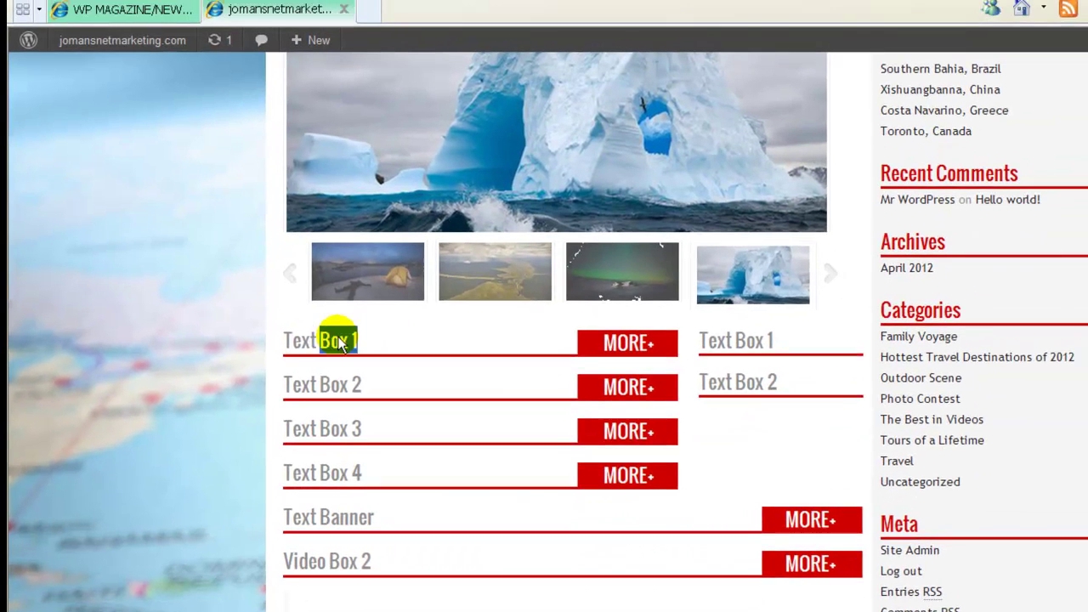
{"action": "left_click_drag", "start_coordinate": [367, 304], "coordinate": [292, 304]}
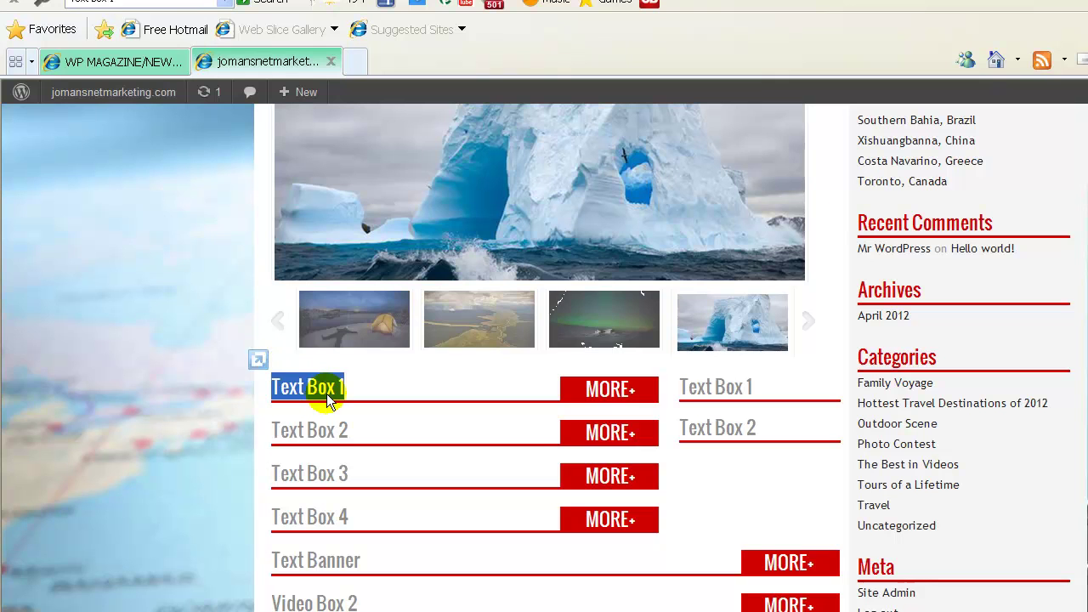
{"action": "left_click", "coordinate": [340, 387]}
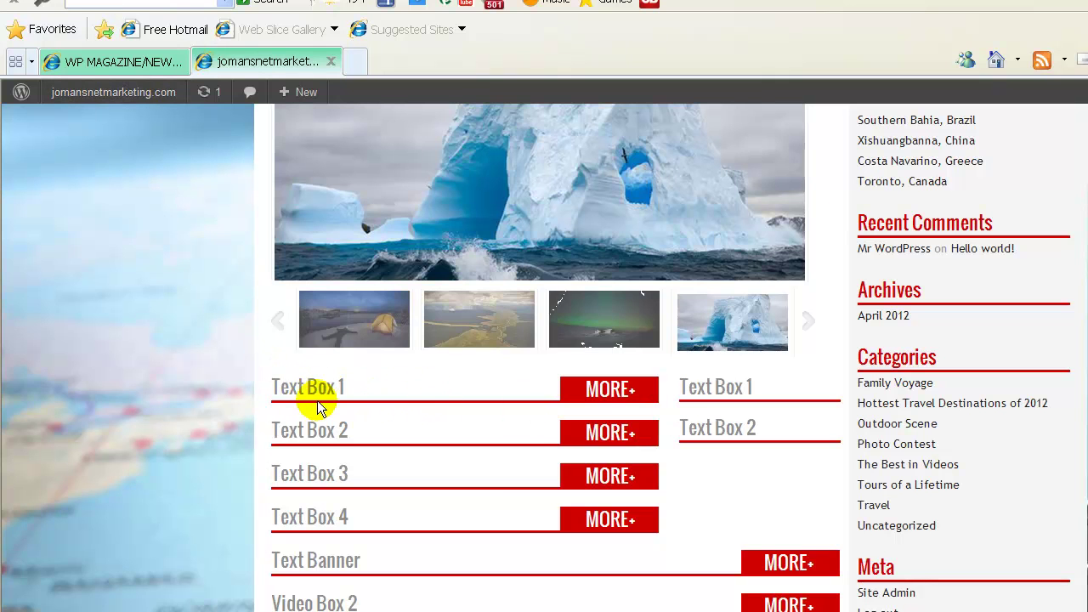
{"action": "left_click", "coordinate": [116, 63]}
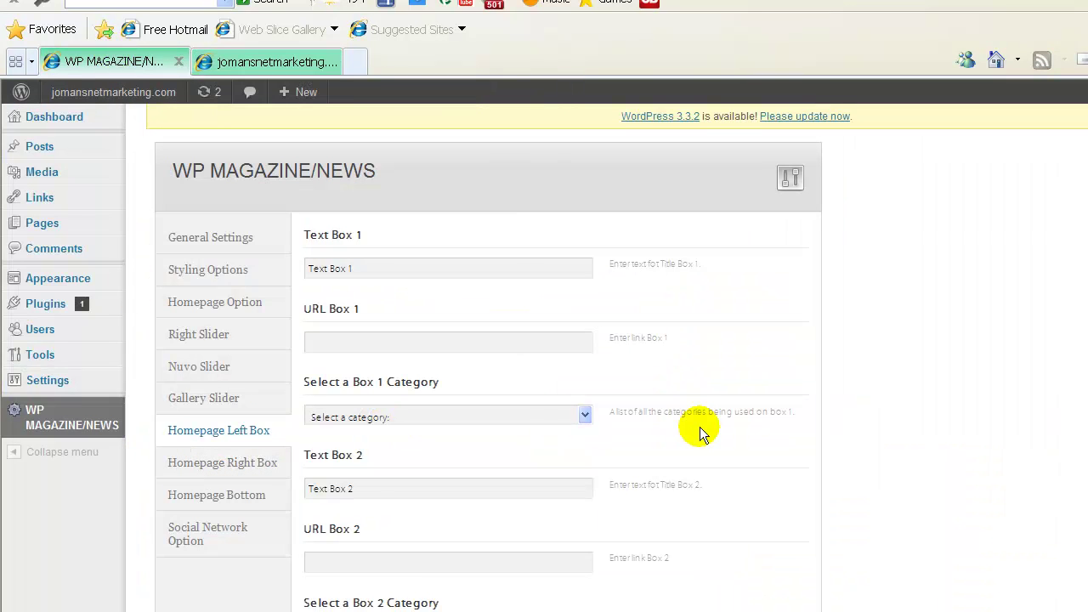
{"action": "mouse_move", "coordinate": [55, 278]}
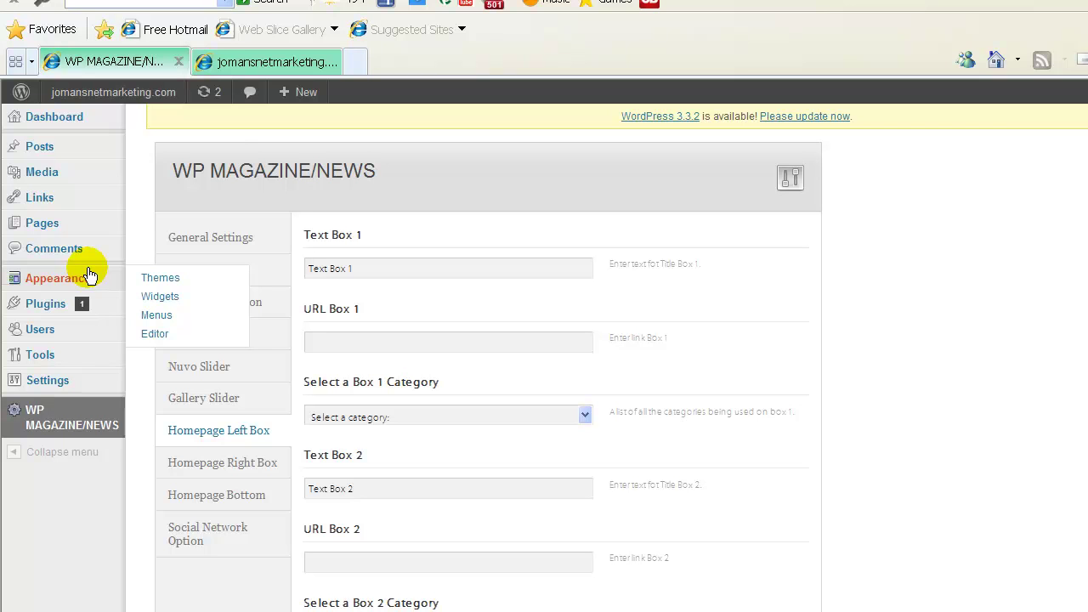
Review the Posts list and its categories, then go back to WP Magazine/News General Settings
{"action": "left_click", "coordinate": [40, 146]}
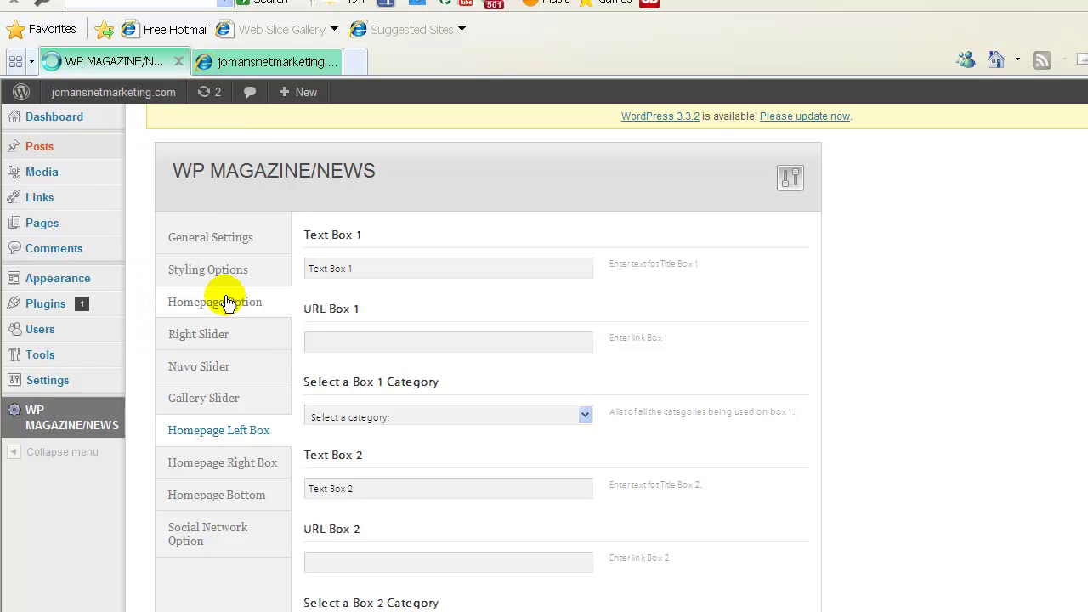
{"action": "scroll", "coordinate": [374, 328], "scroll_direction": "down", "scroll_amount": 1}
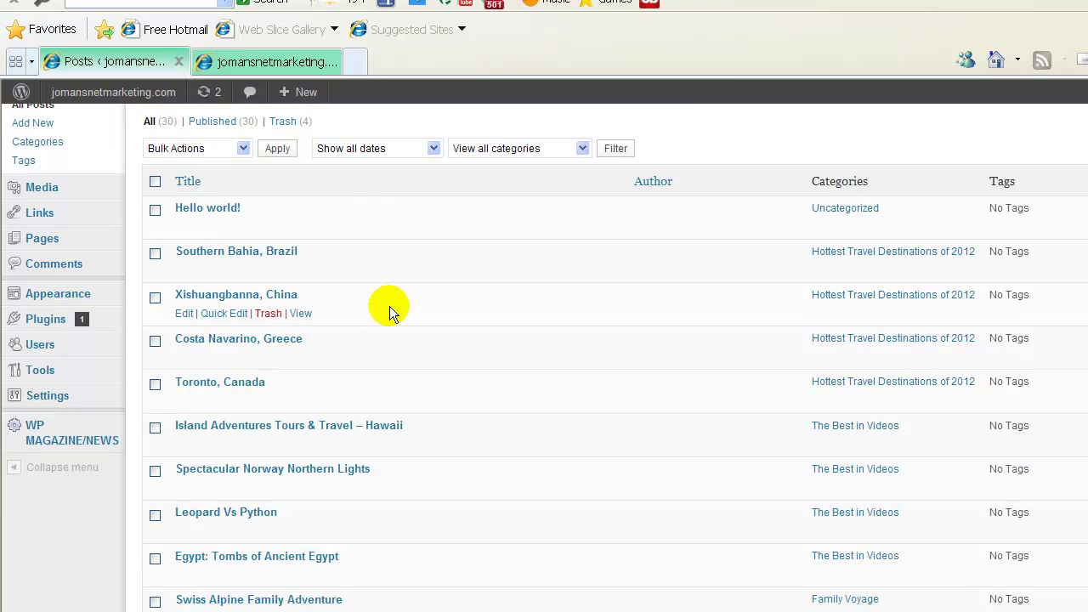
{"action": "scroll", "coordinate": [407, 276], "scroll_direction": "down", "scroll_amount": 3}
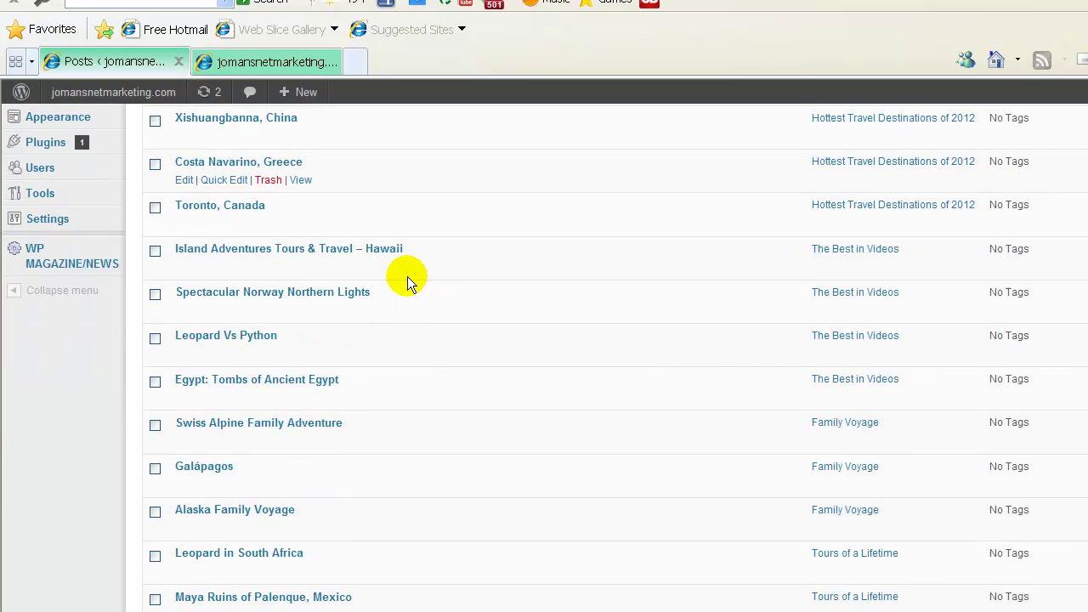
{"action": "scroll", "coordinate": [407, 277], "scroll_direction": "up", "scroll_amount": 2}
{"action": "scroll", "coordinate": [407, 276], "scroll_direction": "up", "scroll_amount": 2}
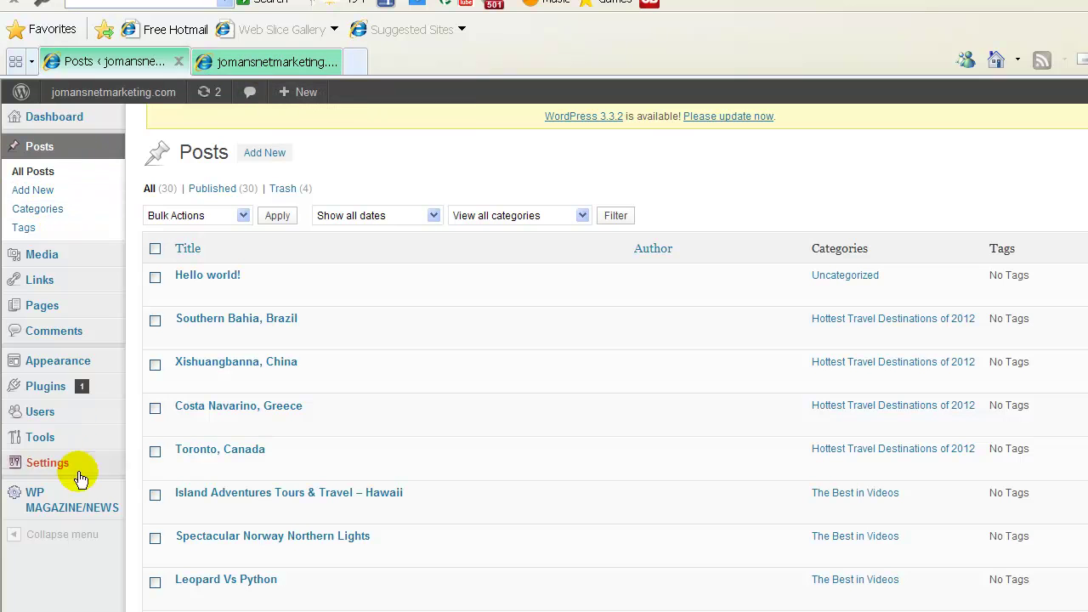
{"action": "left_click", "coordinate": [73, 505]}
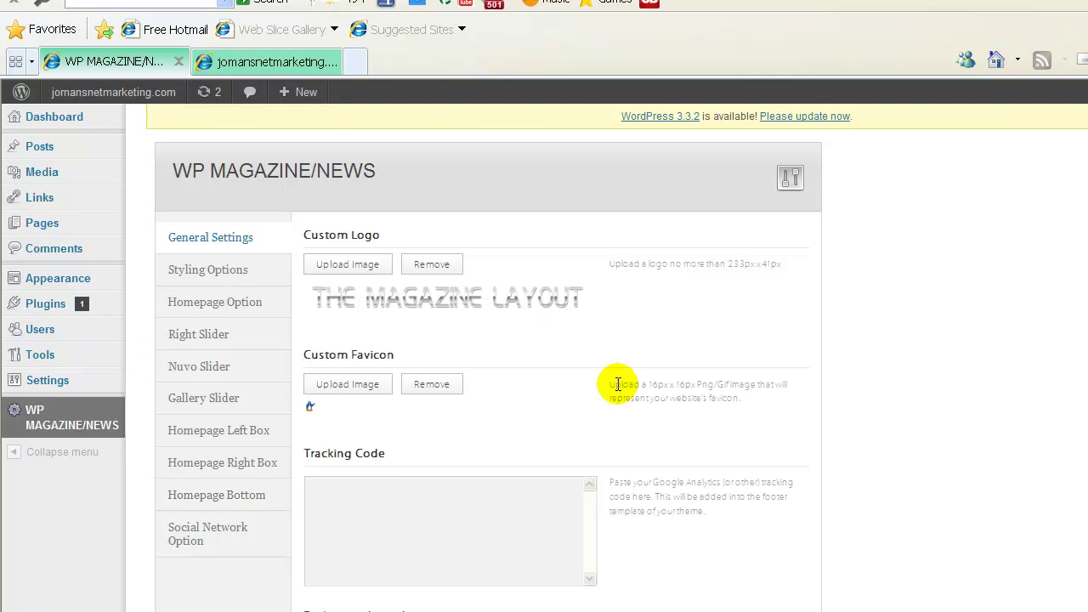
In Homepage Left Box, set the Box 1 category to Travel
{"action": "scroll", "coordinate": [618, 382], "scroll_direction": "down", "scroll_amount": 2}
{"action": "left_click", "coordinate": [219, 260]}
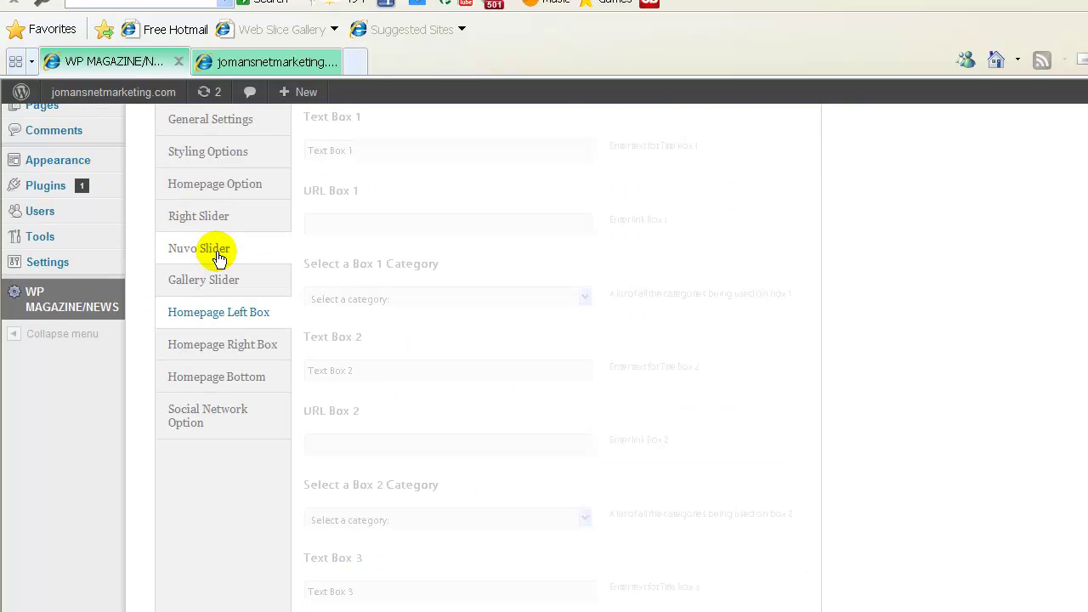
{"action": "scroll", "coordinate": [801, 312], "scroll_direction": "up", "scroll_amount": 2}
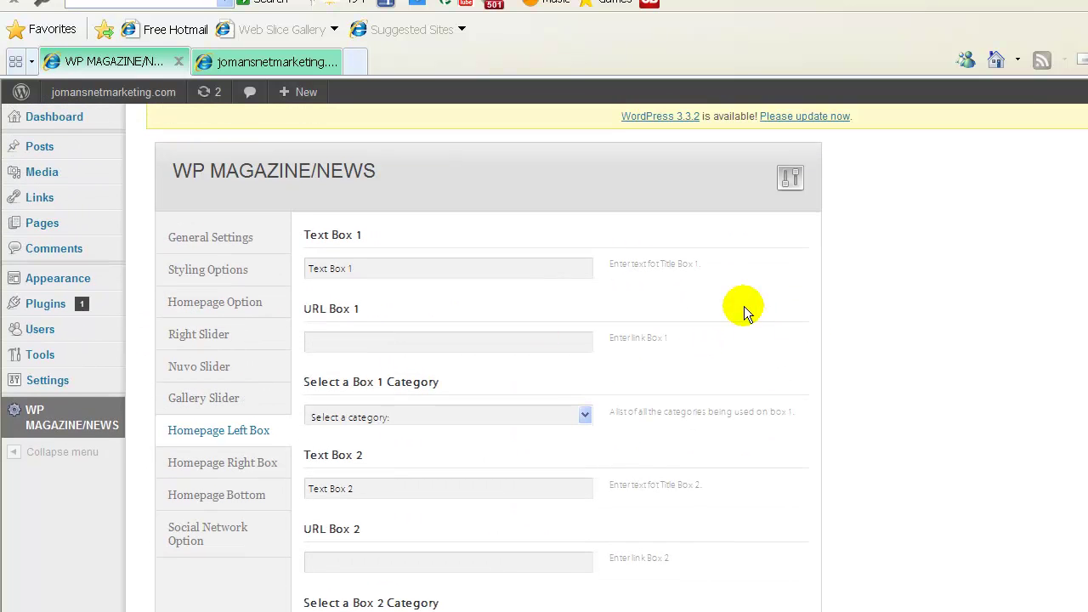
{"action": "left_click", "coordinate": [501, 413]}
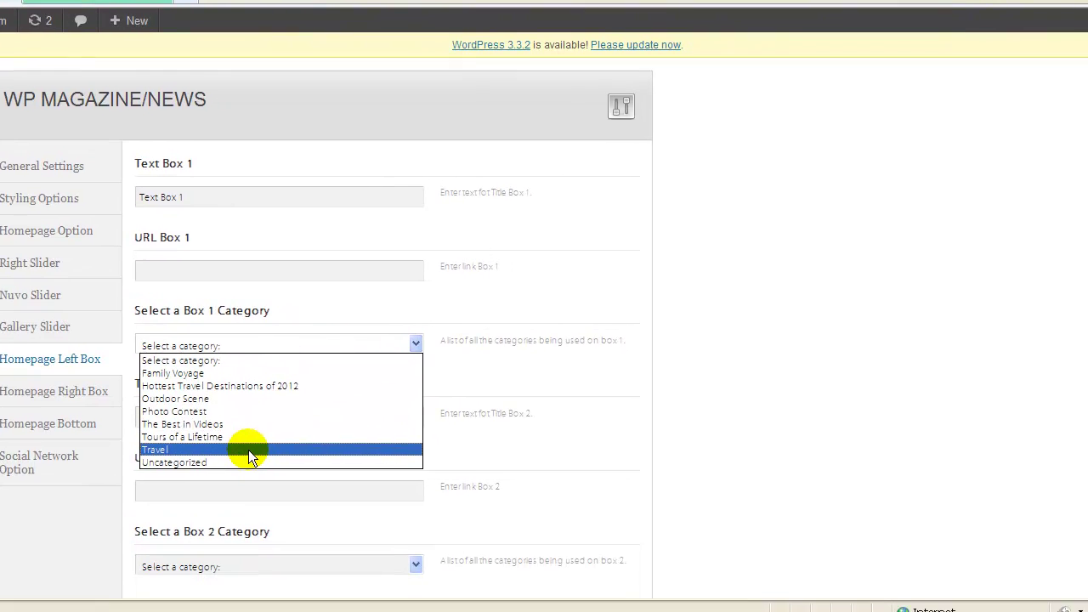
{"action": "left_click", "coordinate": [417, 521]}
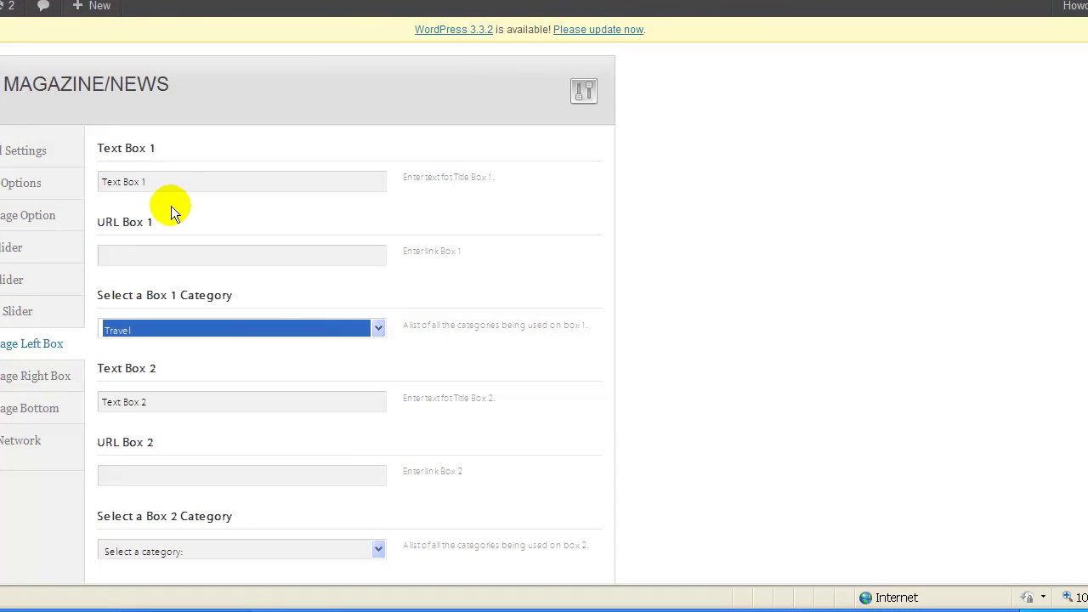
Replace the Text Box 1 title with 'Travel' and scroll down to Save All Changes
{"action": "left_click_drag", "start_coordinate": [175, 180], "coordinate": [54, 177]}
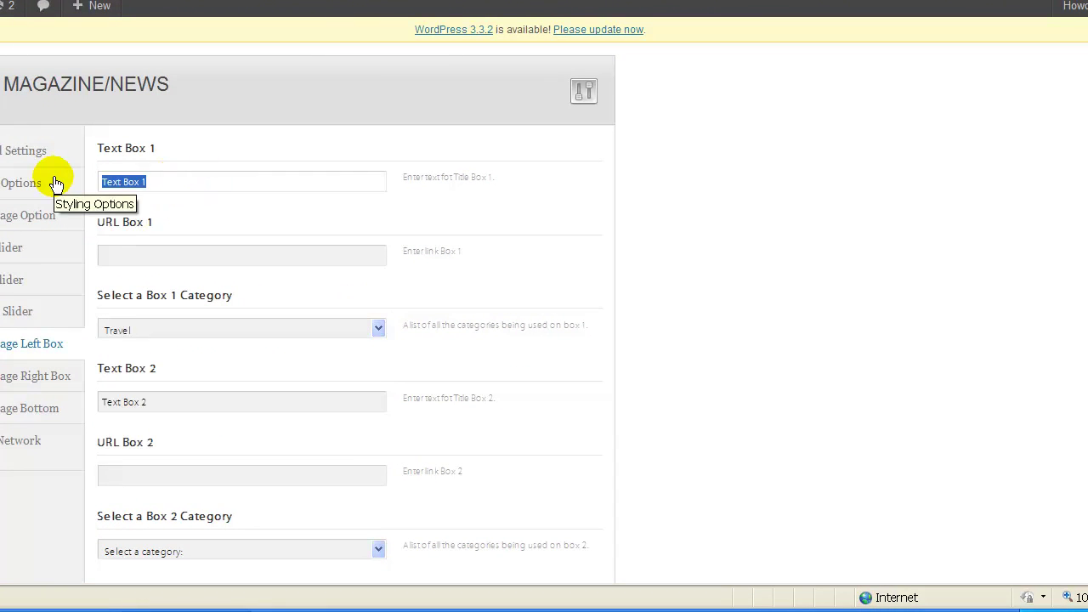
{"action": "type", "text": "Travel"}
{"action": "left_click", "coordinate": [186, 254]}
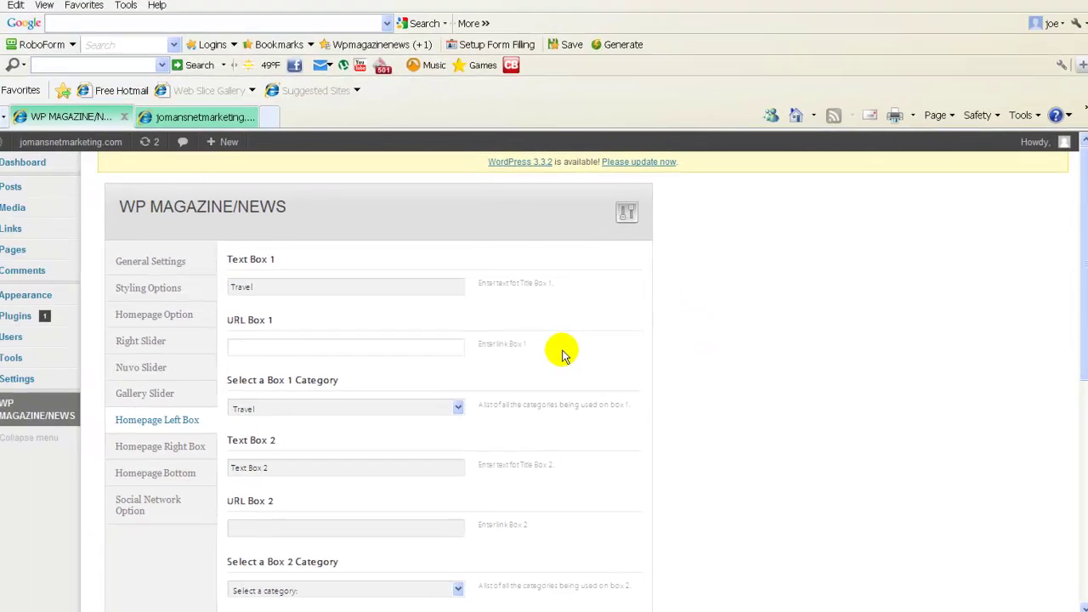
{"action": "scroll", "coordinate": [566, 357], "scroll_direction": "down", "scroll_amount": 1}
{"action": "scroll", "coordinate": [565, 357], "scroll_direction": "down", "scroll_amount": 2}
{"action": "scroll", "coordinate": [565, 357], "scroll_direction": "down", "scroll_amount": 2}
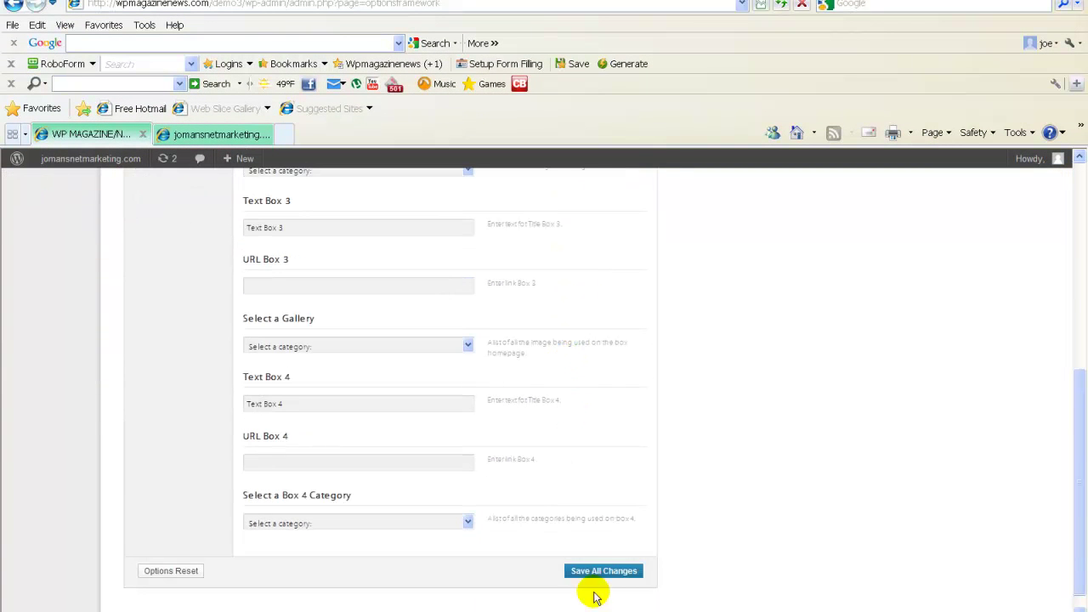
Save the left box settings and confirm the homepage's first box shows three Travel posts
{"action": "left_click", "coordinate": [592, 571]}
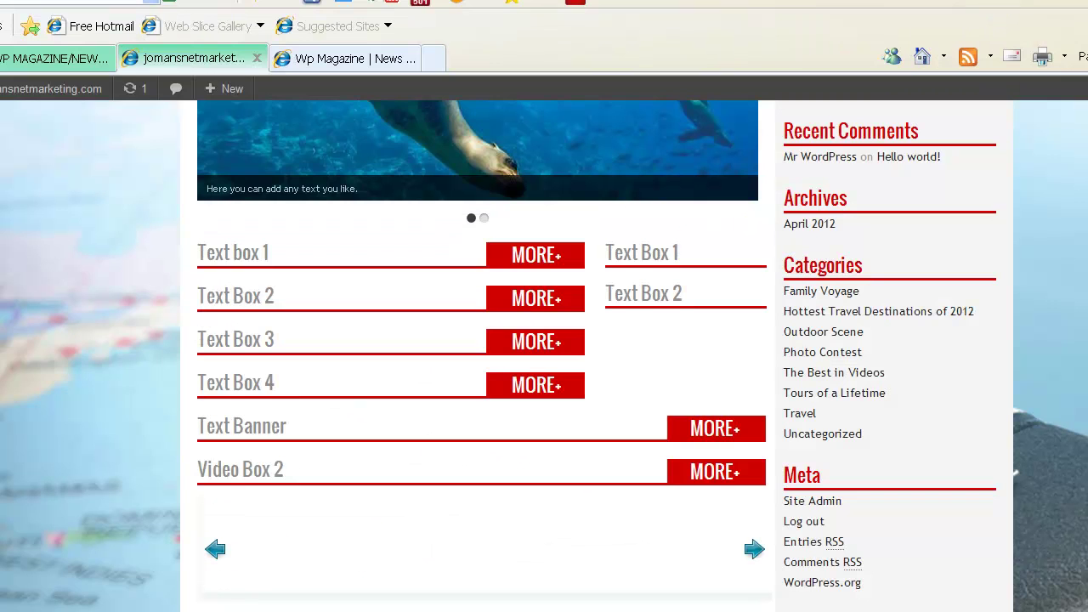
{"action": "key", "text": "F5"}
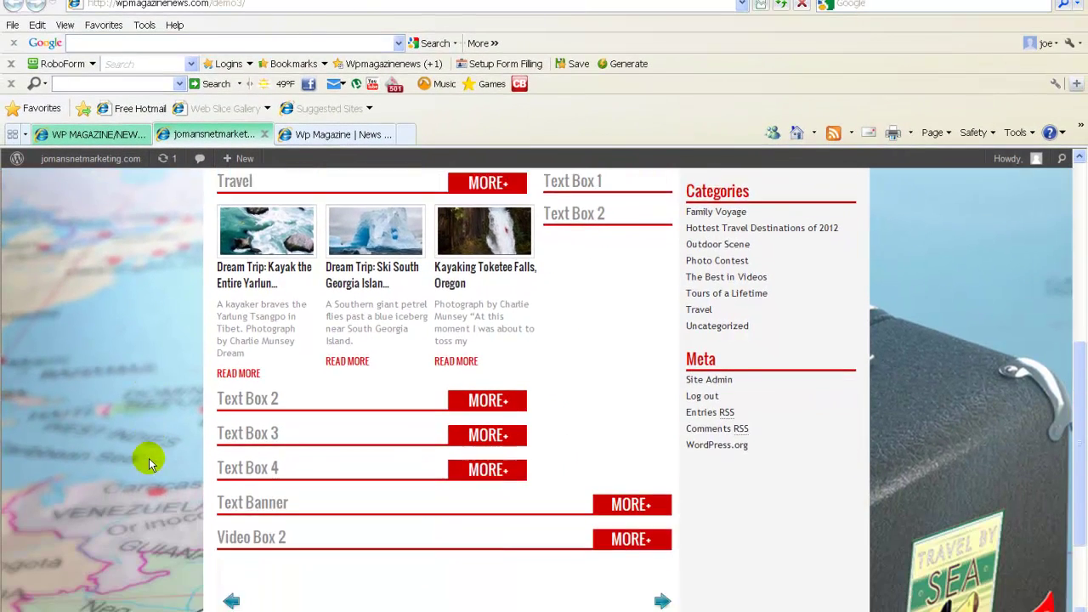
{"action": "scroll", "coordinate": [146, 456], "scroll_direction": "down", "scroll_amount": 1}
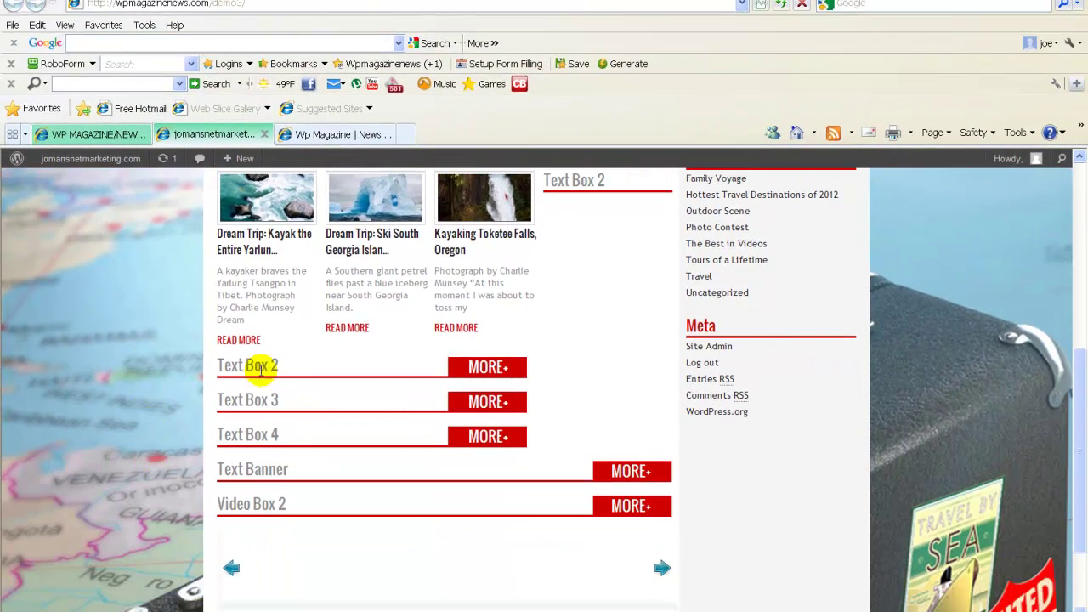
{"action": "left_click_drag", "start_coordinate": [267, 364], "coordinate": [211, 367]}
{"action": "left_click", "coordinate": [289, 370]}
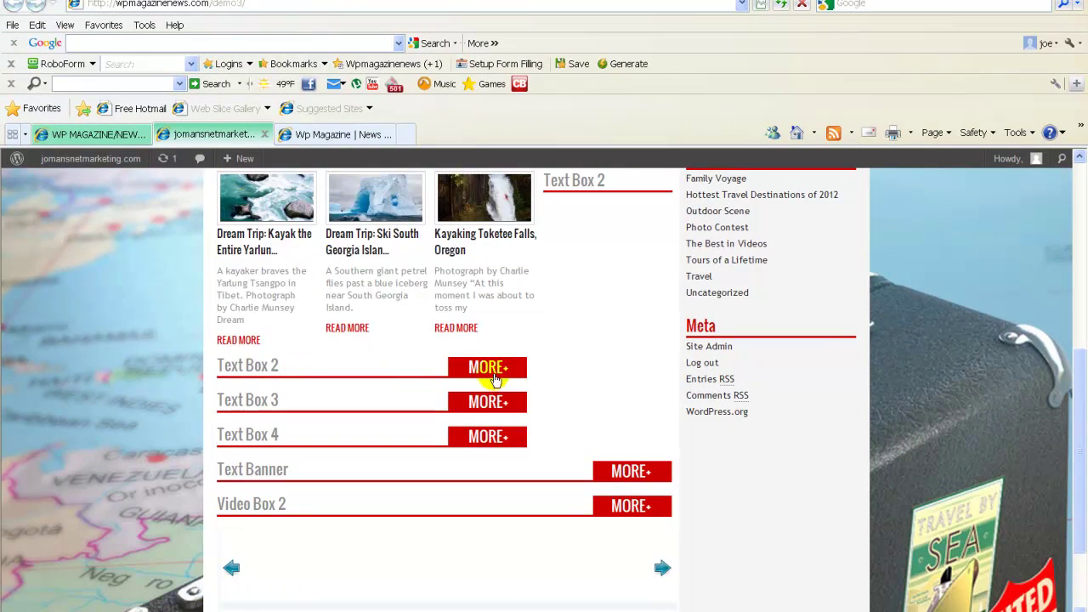
{"action": "left_click", "coordinate": [89, 134]}
Set the Box 2 category to Family Voyage
{"action": "scroll", "coordinate": [162, 431], "scroll_direction": "up", "scroll_amount": 3}
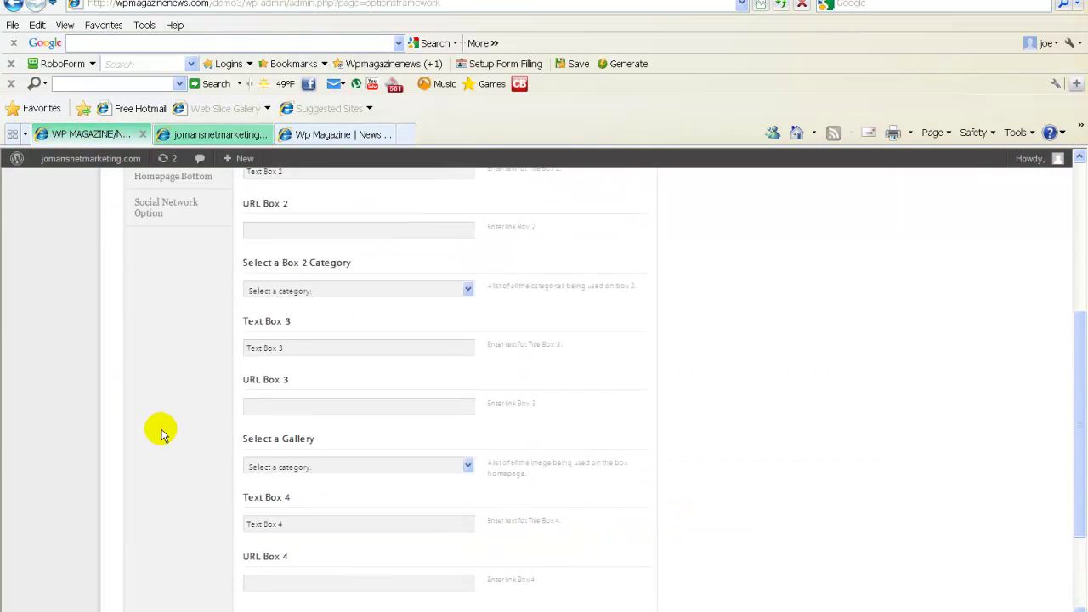
{"action": "scroll", "coordinate": [161, 431], "scroll_direction": "up", "scroll_amount": 1}
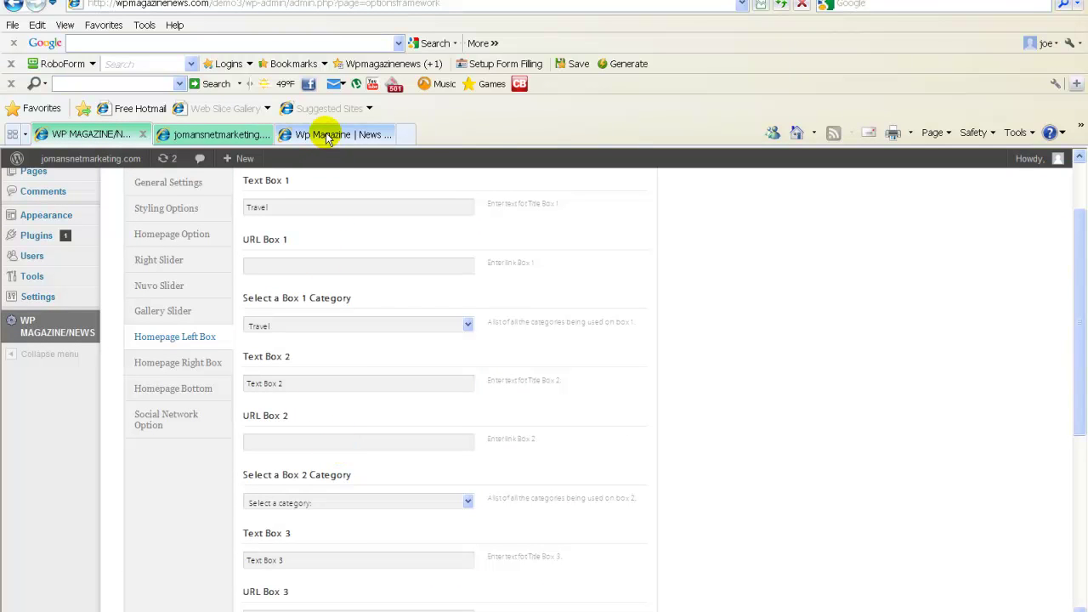
{"action": "left_click", "coordinate": [358, 500]}
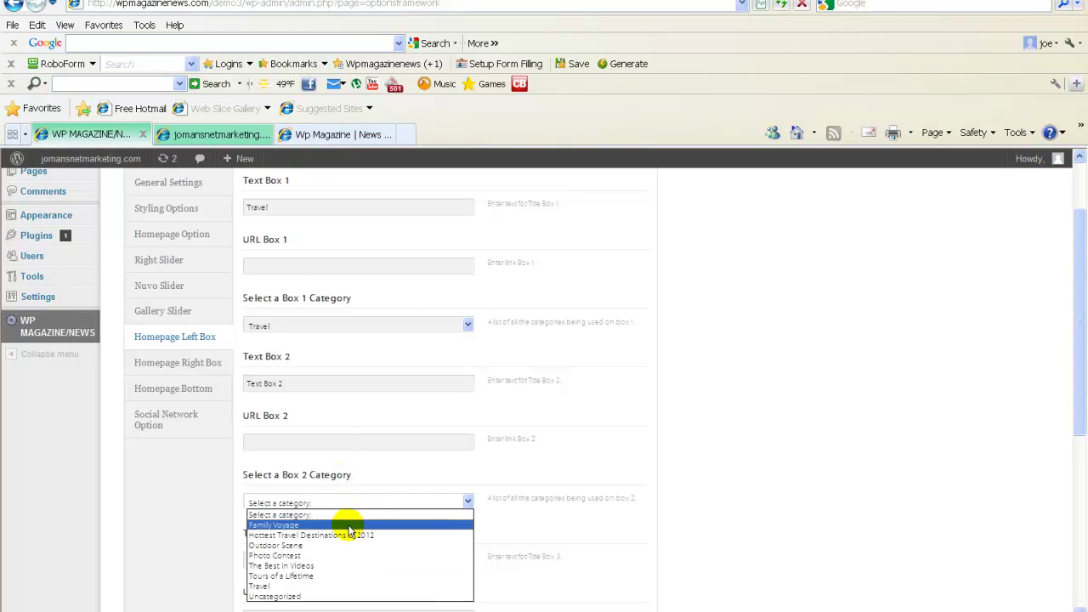
{"action": "left_click", "coordinate": [352, 525]}
Title Text Box 2 'Family Voyage' and review its link and category fields
{"action": "left_click_drag", "start_coordinate": [291, 383], "coordinate": [213, 388]}
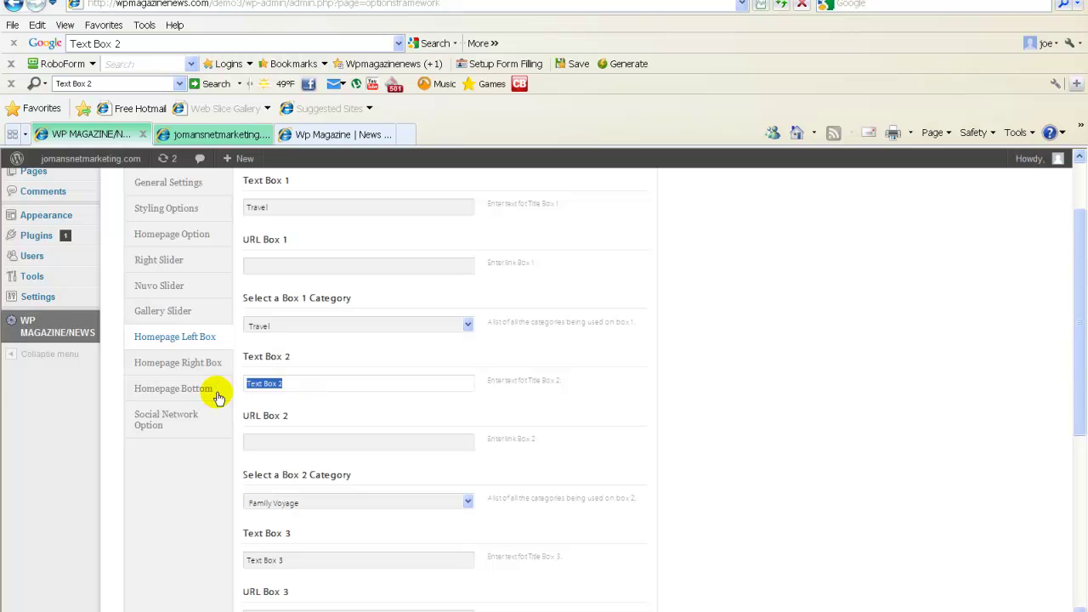
{"action": "type", "text": "Family Voyage"}
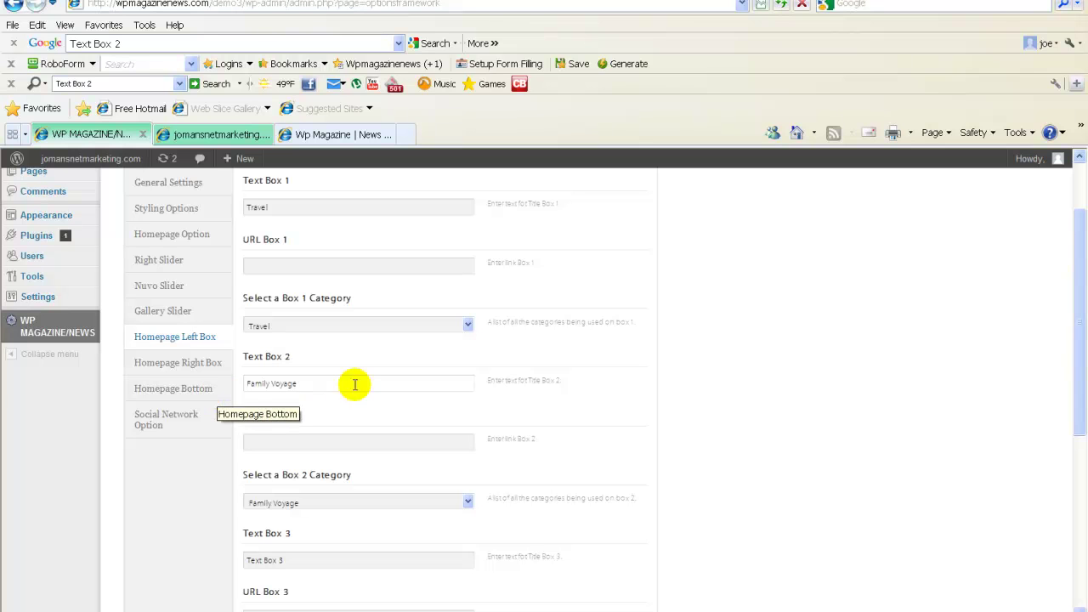
{"action": "left_click", "coordinate": [255, 439]}
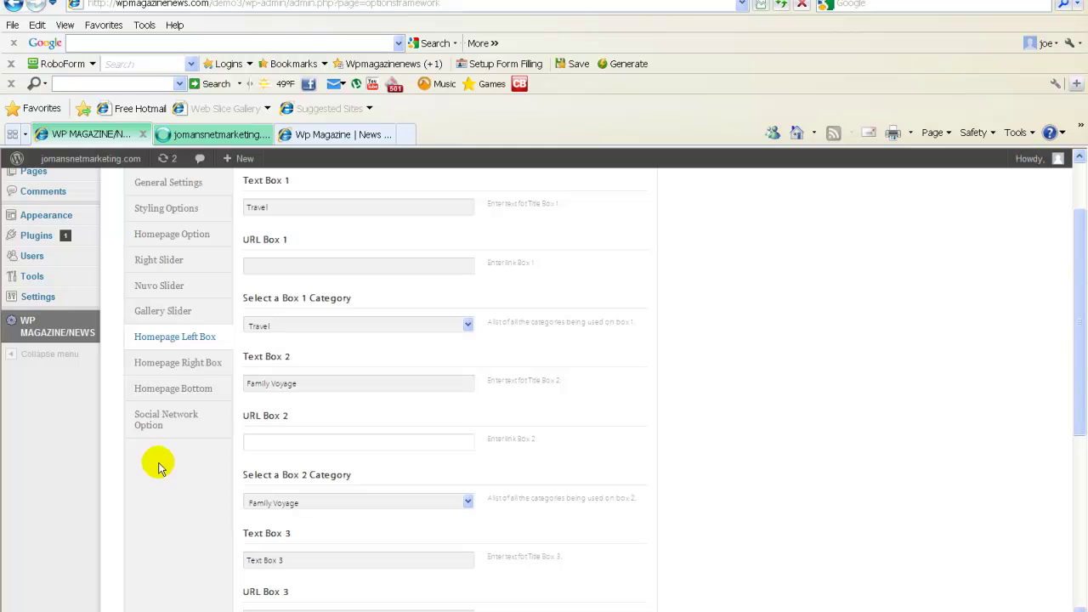
{"action": "left_click", "coordinate": [280, 438]}
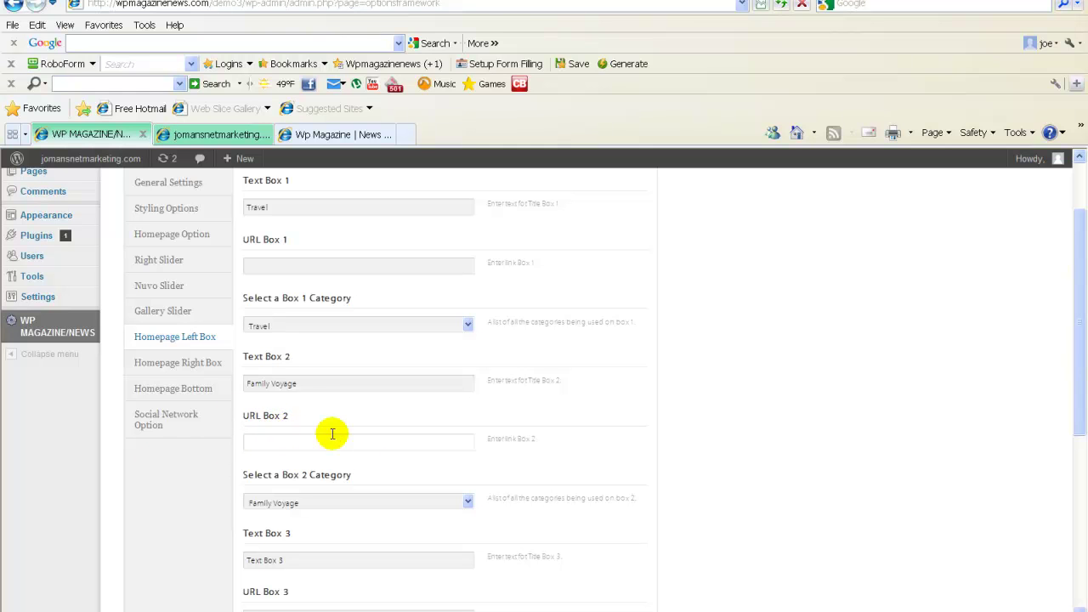
{"action": "scroll", "coordinate": [204, 461], "scroll_direction": "down", "scroll_amount": 3}
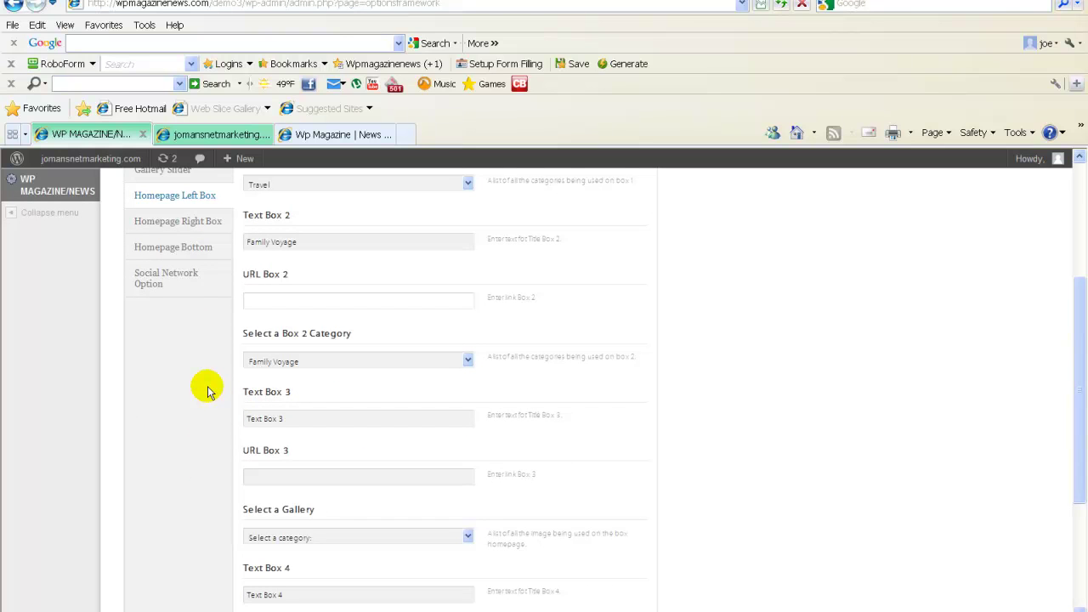
{"action": "left_click", "coordinate": [279, 359]}
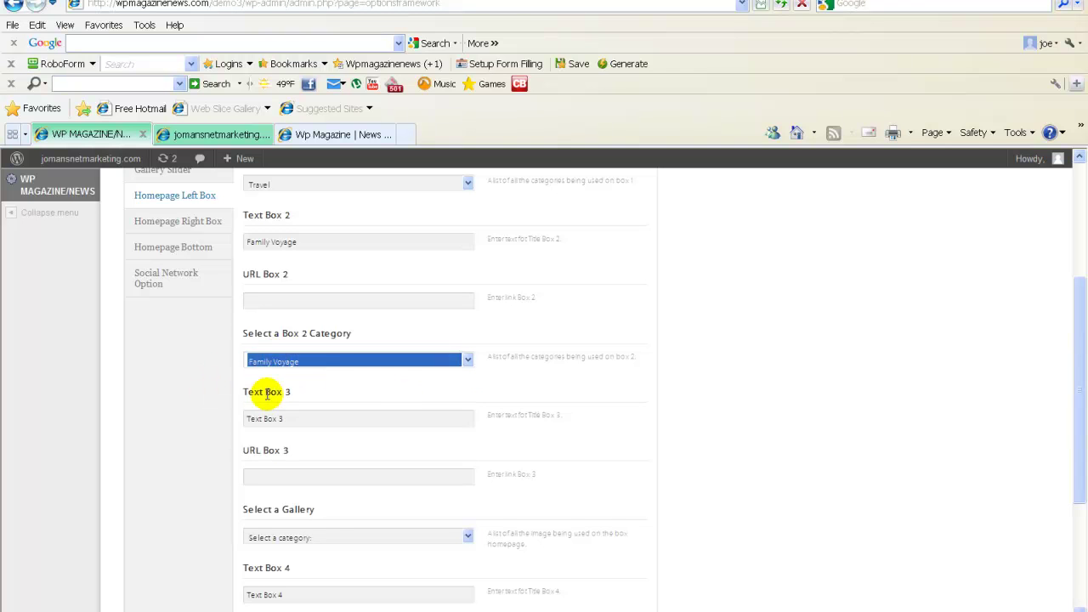
{"action": "scroll", "coordinate": [590, 578], "scroll_direction": "down", "scroll_amount": 5}
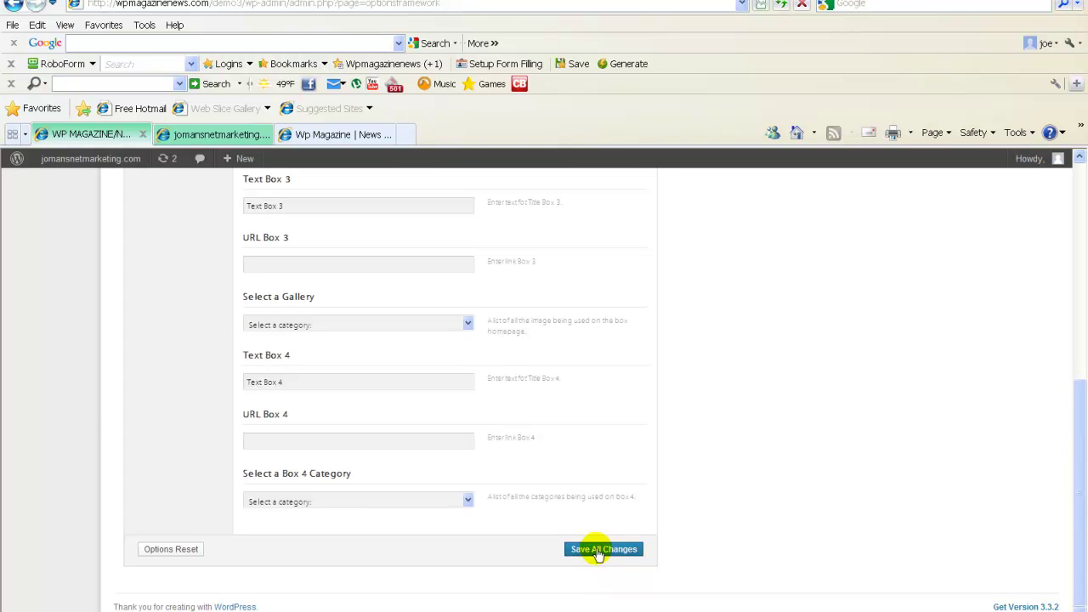
{"action": "left_click", "coordinate": [221, 134]}
{"action": "key", "text": "F5"}
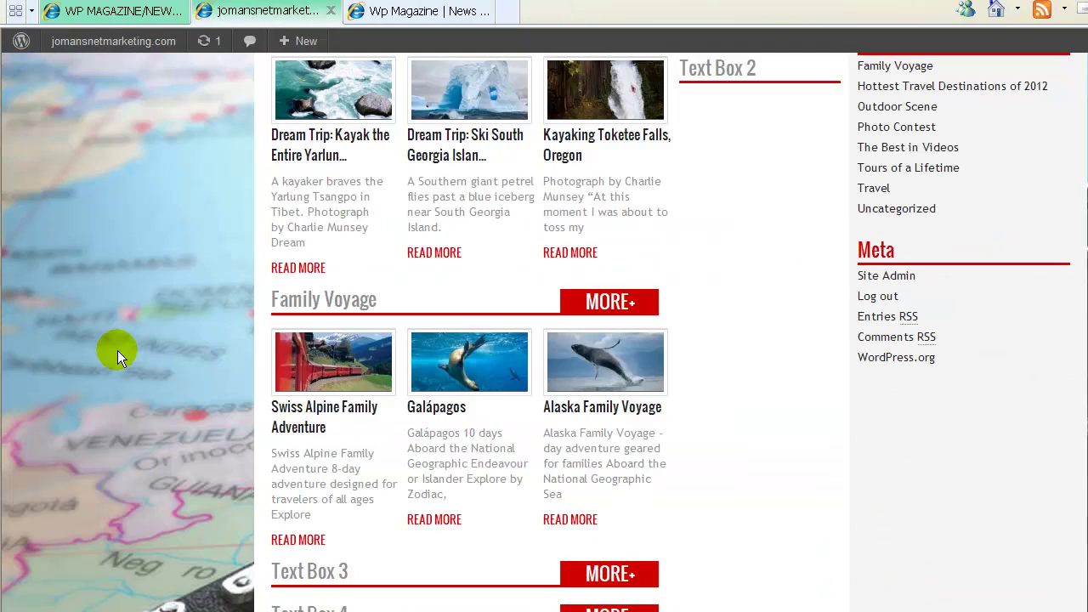
{"action": "scroll", "coordinate": [117, 350], "scroll_direction": "down", "scroll_amount": 2}
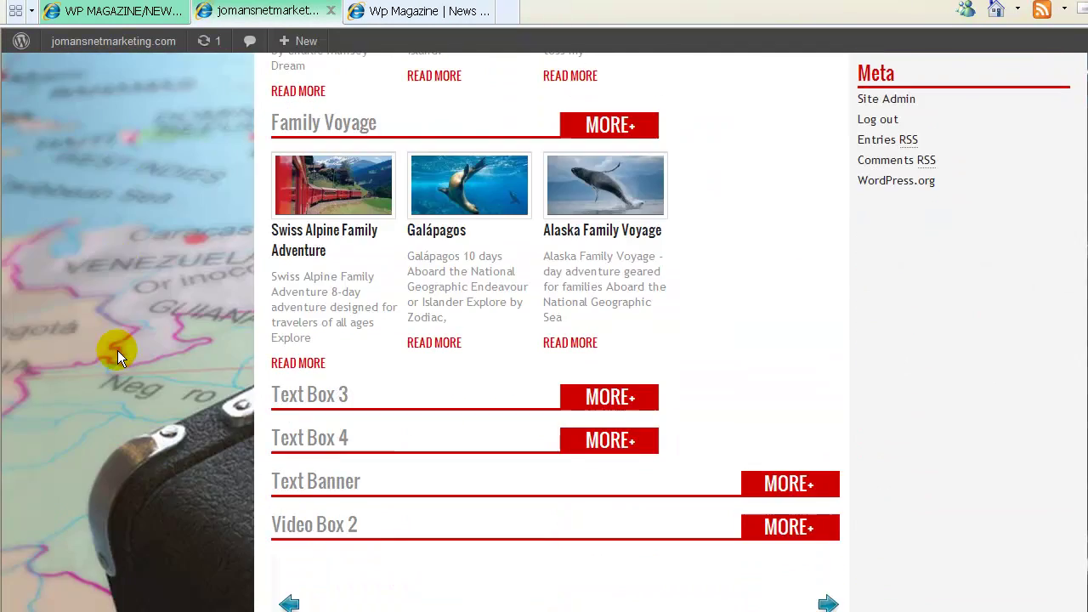
{"action": "left_click_drag", "start_coordinate": [380, 126], "coordinate": [267, 121]}
{"action": "left_click", "coordinate": [389, 124]}
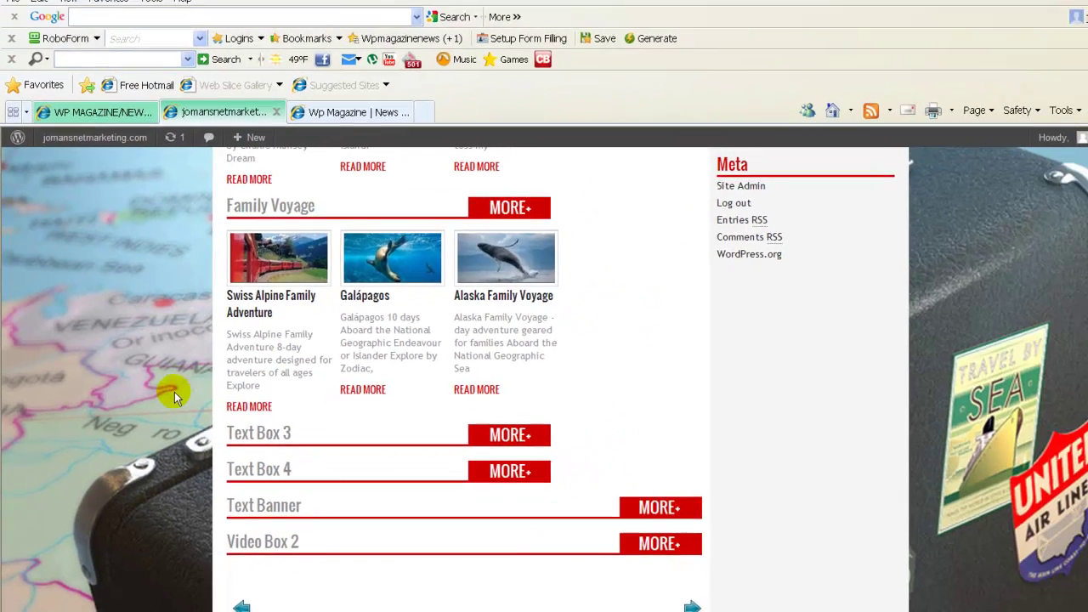
{"action": "scroll", "coordinate": [167, 402], "scroll_direction": "up", "scroll_amount": 1}
{"action": "scroll", "coordinate": [167, 402], "scroll_direction": "up", "scroll_amount": 1}
{"action": "scroll", "coordinate": [167, 402], "scroll_direction": "up", "scroll_amount": 1}
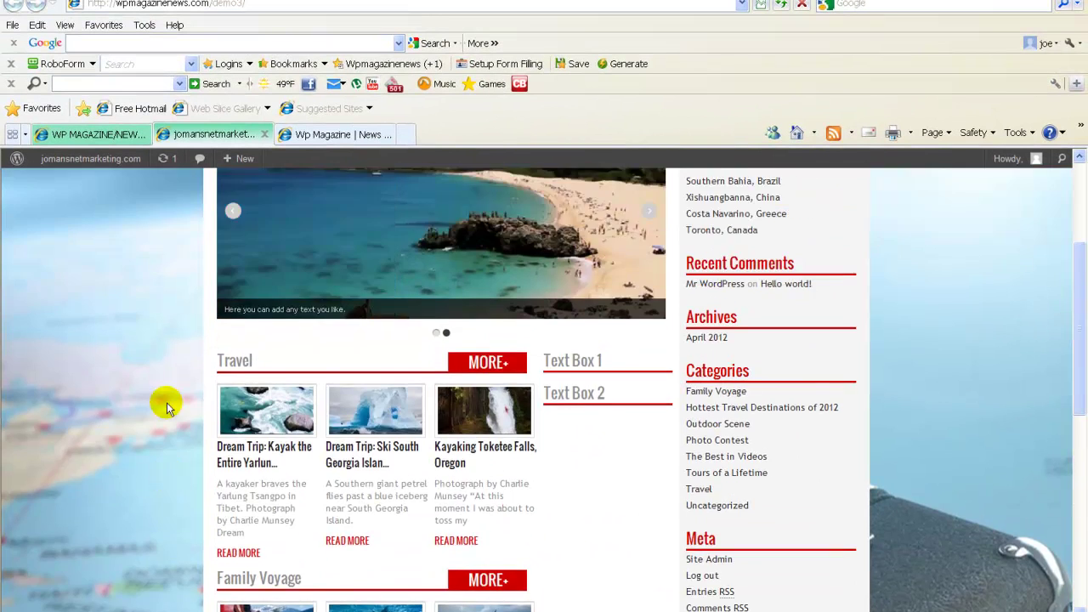
{"action": "scroll", "coordinate": [166, 402], "scroll_direction": "down", "scroll_amount": 5}
{"action": "scroll", "coordinate": [167, 409], "scroll_direction": "down", "scroll_amount": 2}
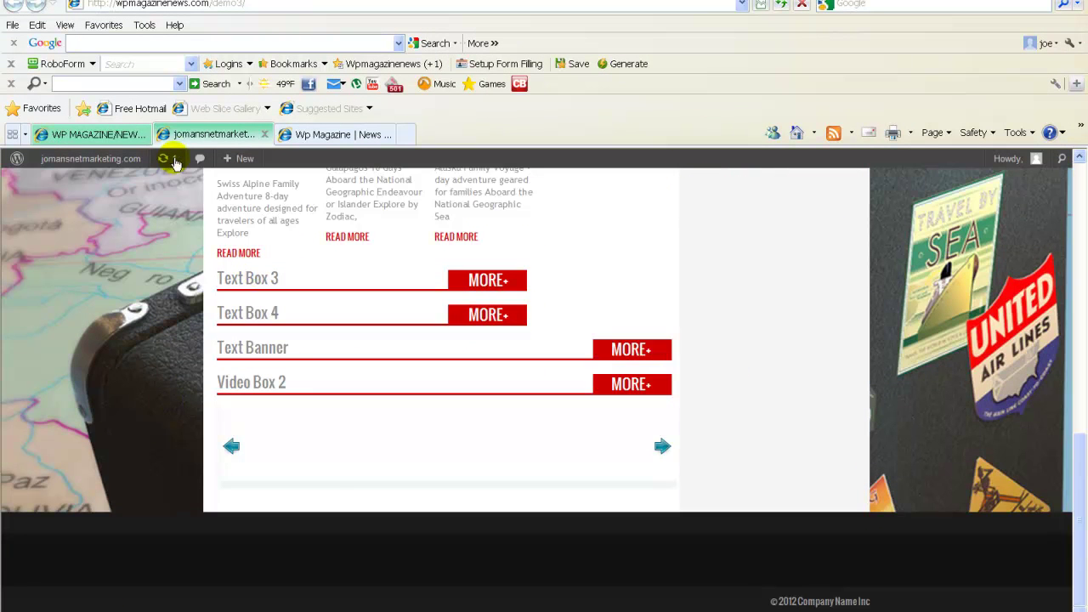
{"action": "left_click", "coordinate": [118, 137]}
Select the Tours of a Lifetime gallery for the third box
{"action": "scroll", "coordinate": [156, 427], "scroll_direction": "up", "scroll_amount": 2}
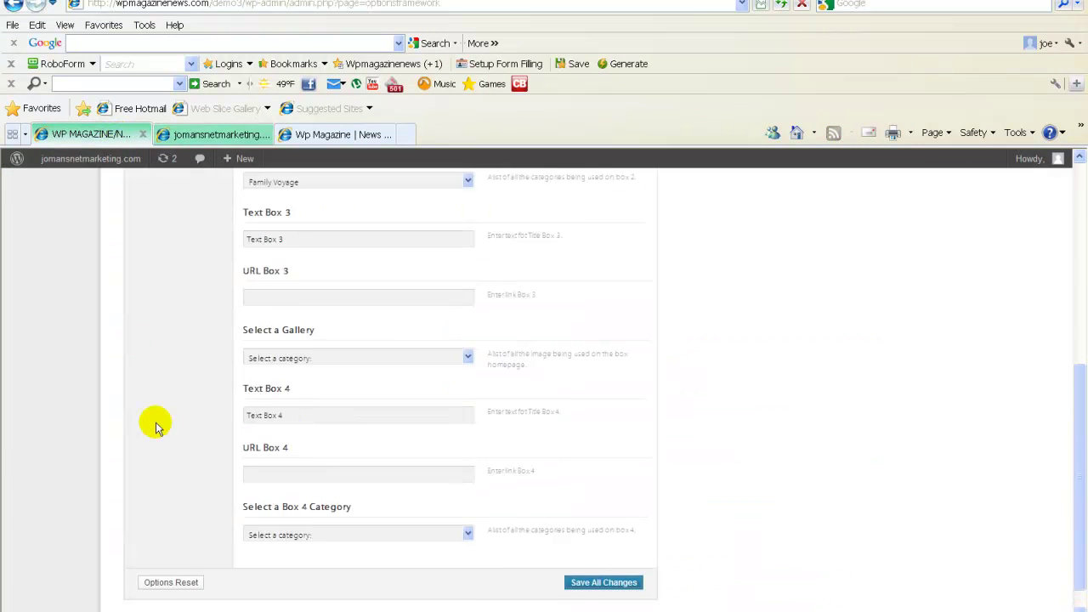
{"action": "left_click", "coordinate": [274, 395]}
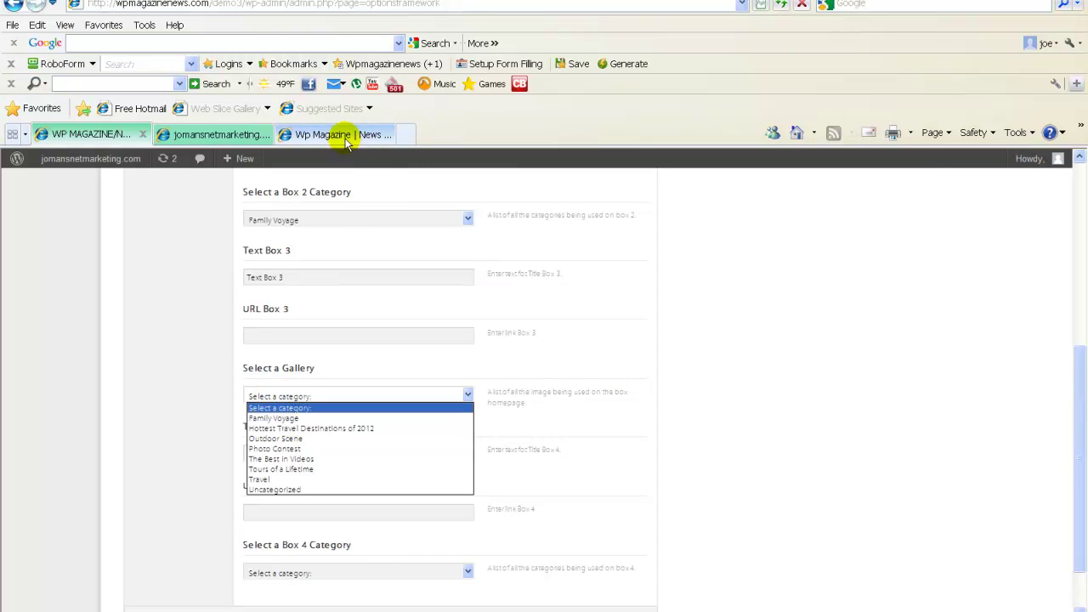
{"action": "left_click", "coordinate": [136, 289]}
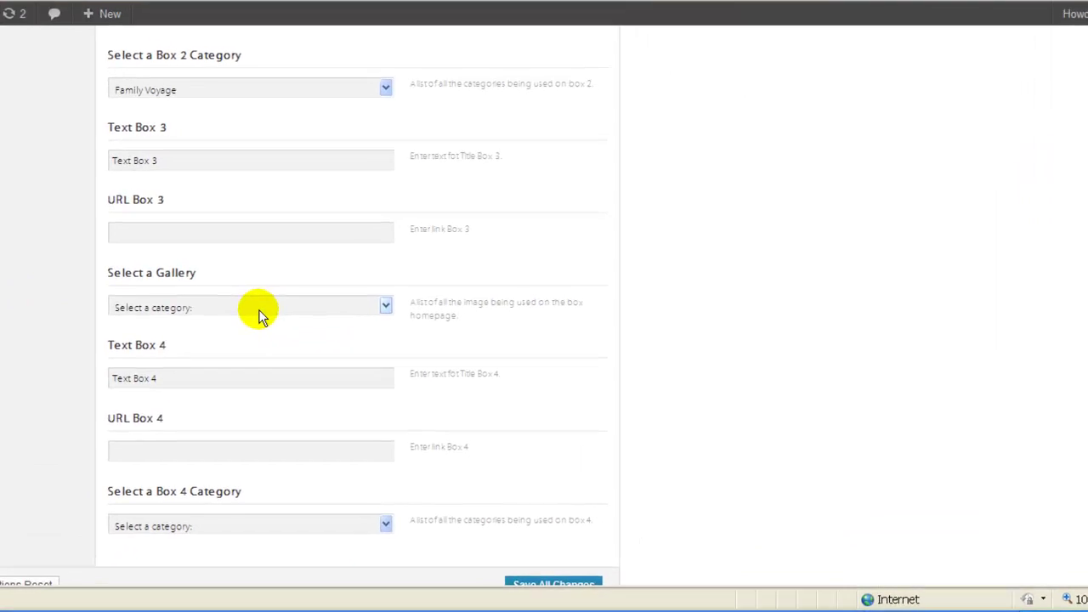
{"action": "left_click", "coordinate": [365, 397]}
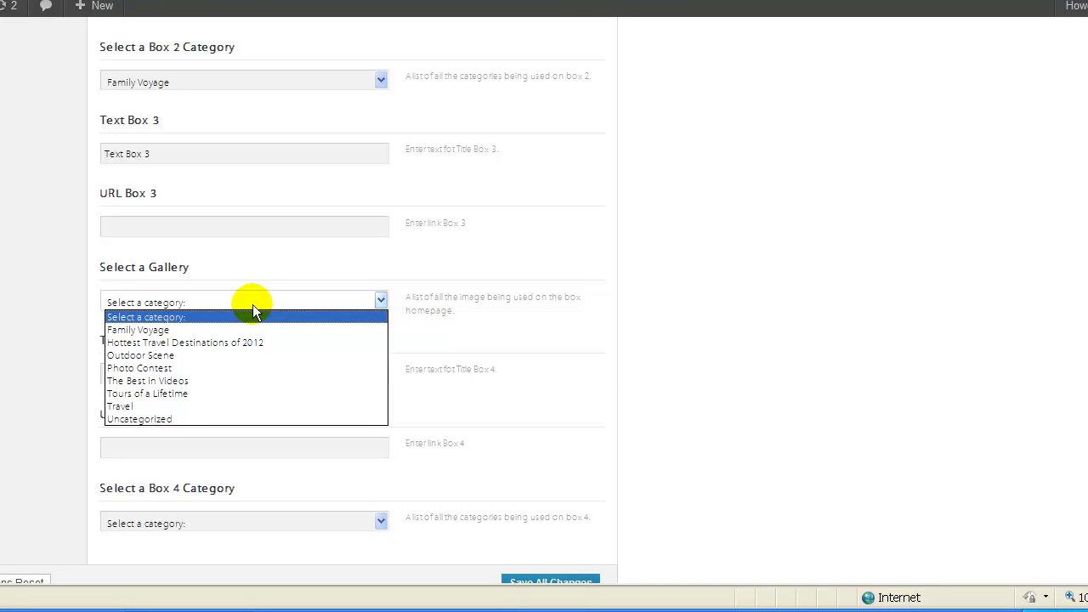
{"action": "left_click", "coordinate": [181, 393]}
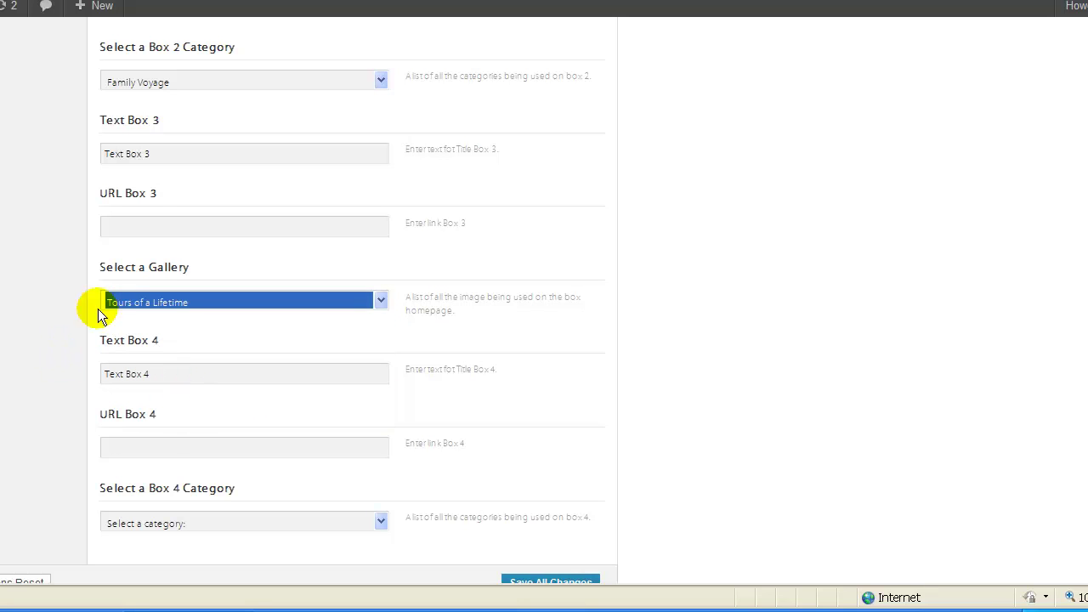
Retitle Text Box 3 'Picture Gallery', fixing the typo, and save all changes
{"action": "left_click_drag", "start_coordinate": [175, 156], "coordinate": [57, 126]}
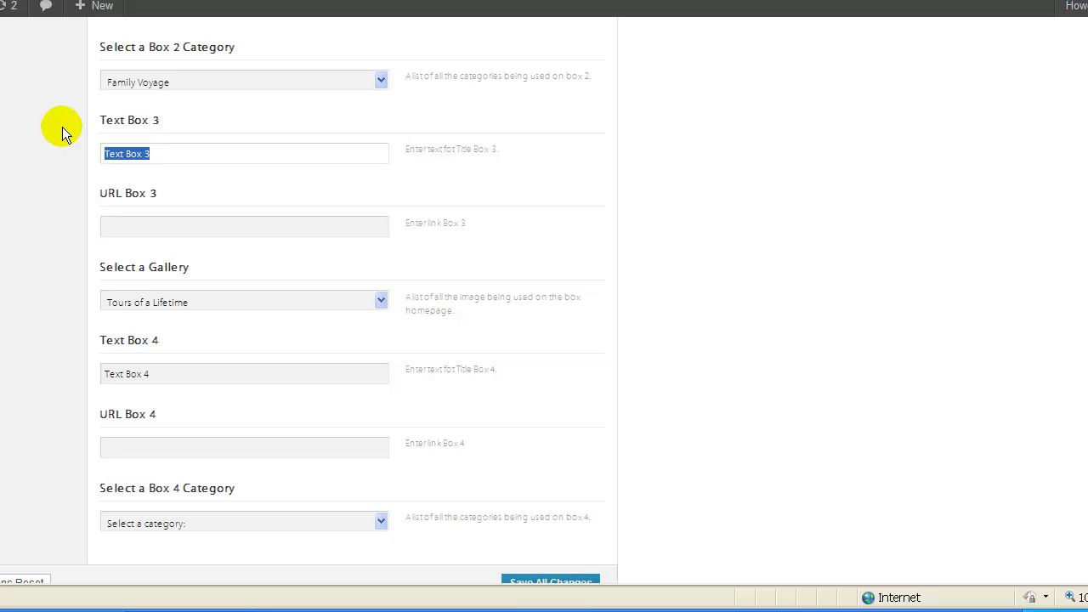
{"action": "type", "text": "Picture "}
{"action": "type", "text": "Gallerry"}
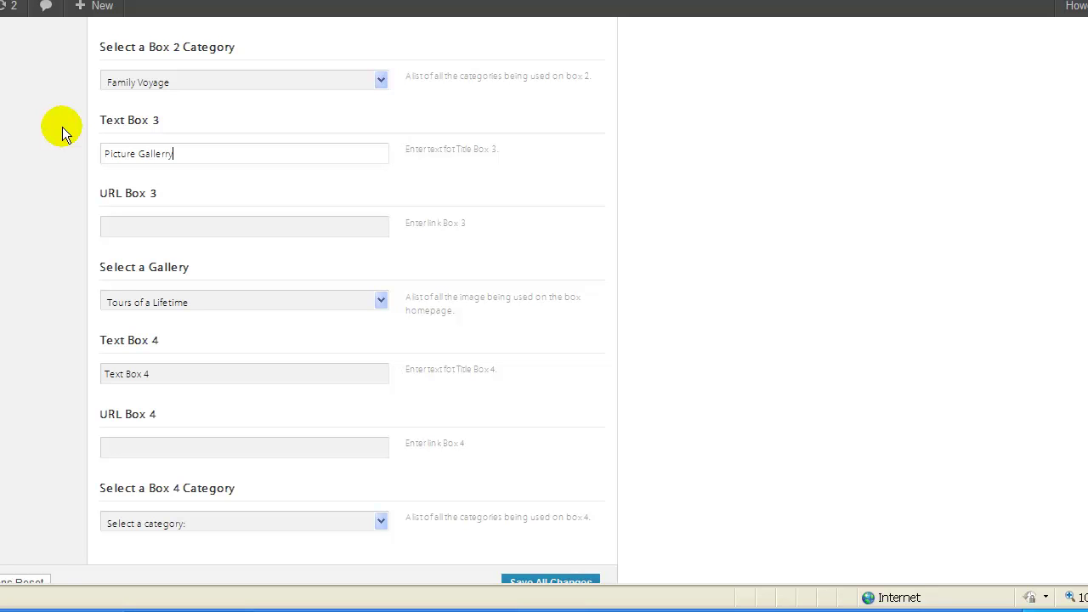
{"action": "key", "text": "Left"}
{"action": "key", "text": "BackSpace"}
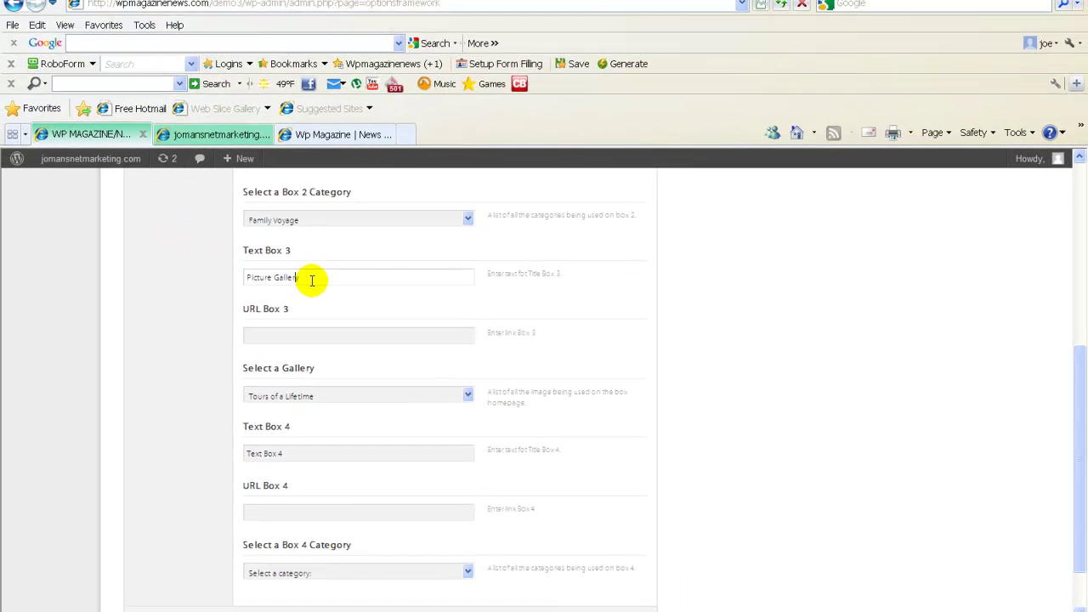
{"action": "scroll", "coordinate": [187, 408], "scroll_direction": "down", "scroll_amount": 2}
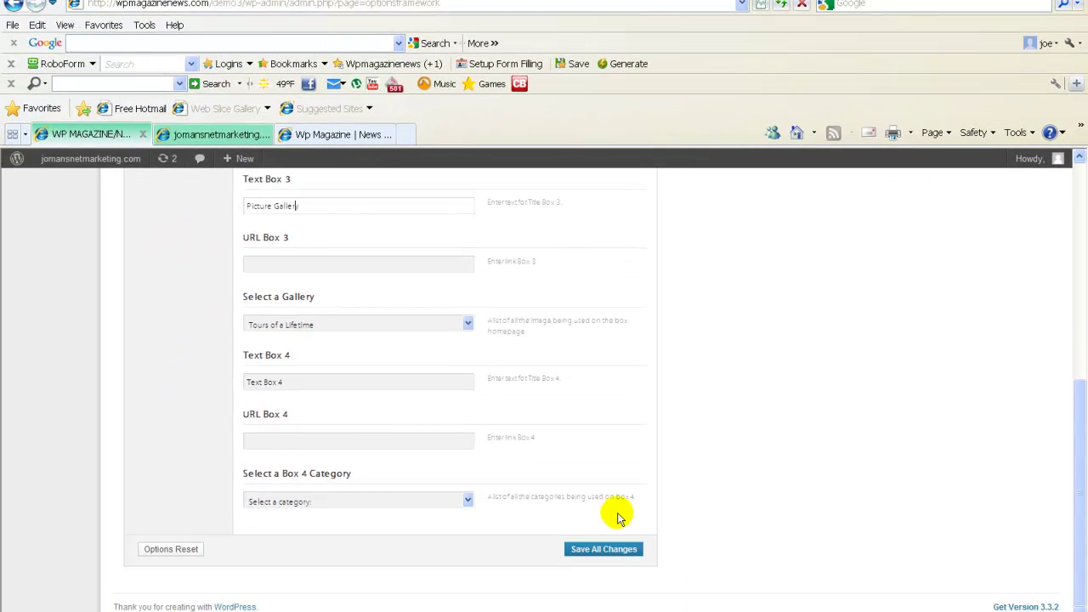
{"action": "left_click", "coordinate": [618, 551]}
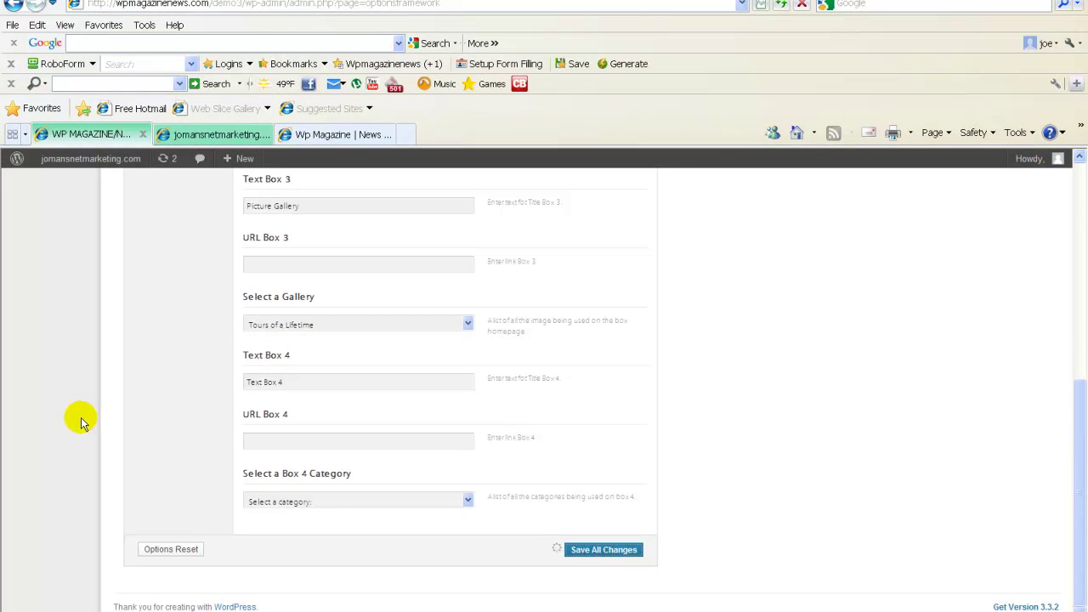
{"action": "left_click", "coordinate": [199, 135]}
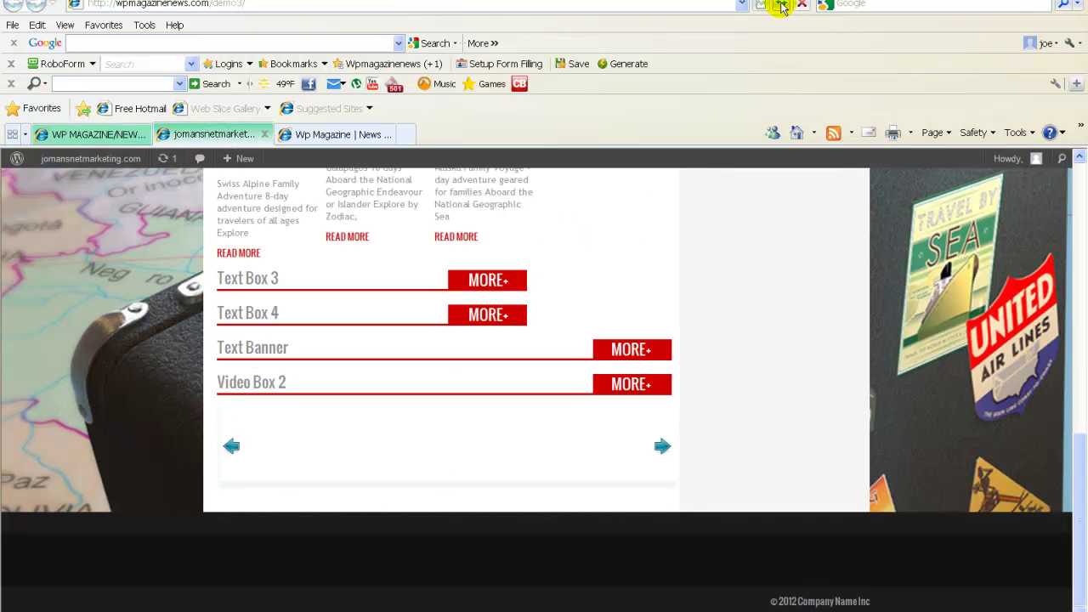
{"action": "left_click", "coordinate": [782, 6]}
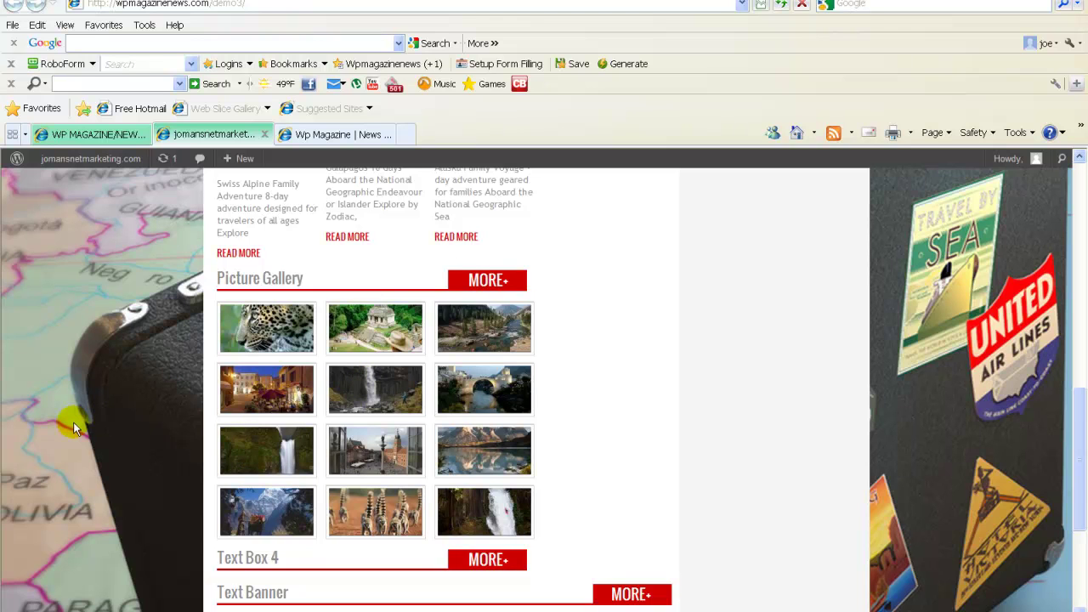
{"action": "left_click", "coordinate": [93, 135]}
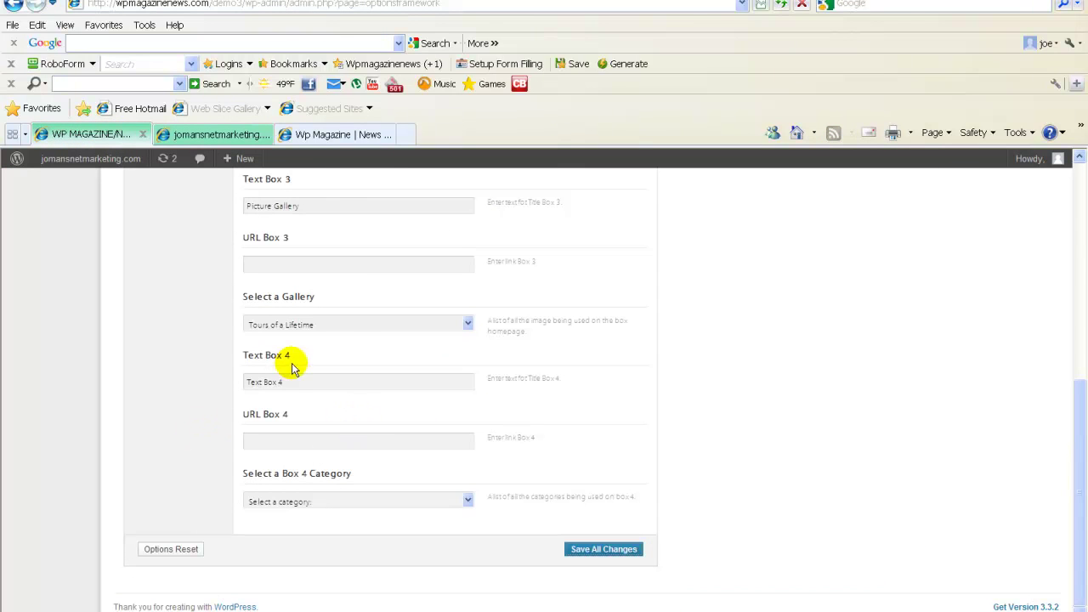
Give Box 4 the category and title 'Hottest Travel Destinations of 2012', then save
{"action": "left_click", "coordinate": [280, 502]}
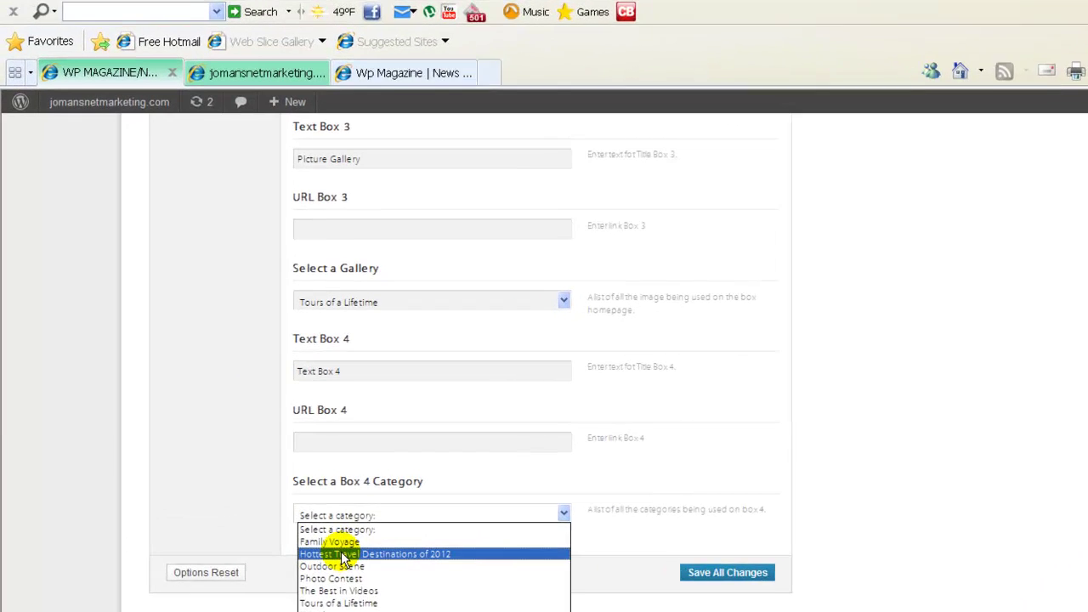
{"action": "left_click", "coordinate": [285, 534]}
{"action": "left_click_drag", "start_coordinate": [403, 369], "coordinate": [176, 352]}
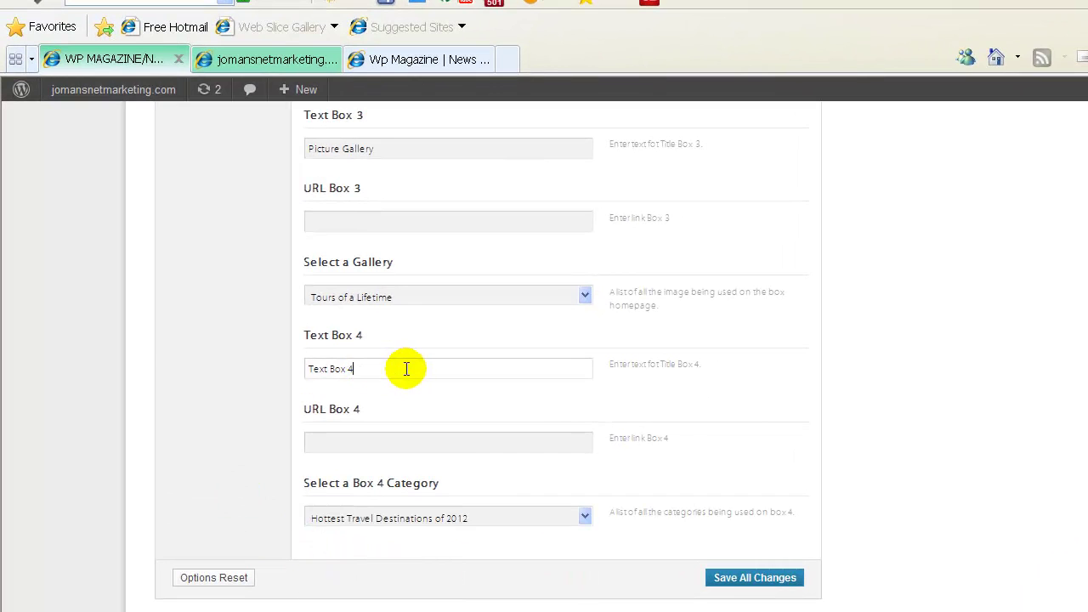
{"action": "type", "text": "Hotte"}
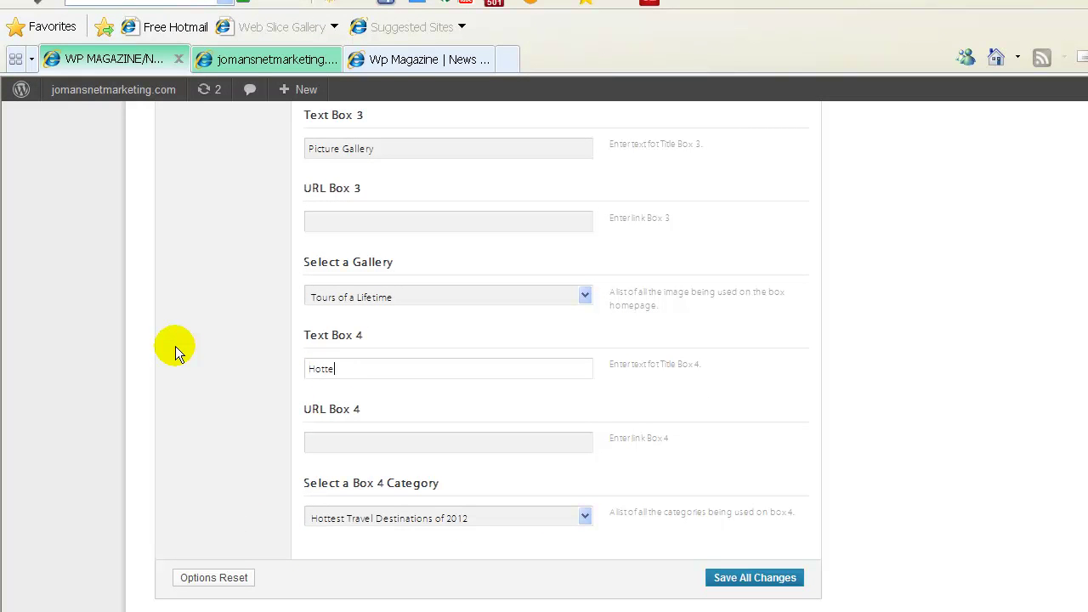
{"action": "type", "text": "st Travel Destinations of 2012"}
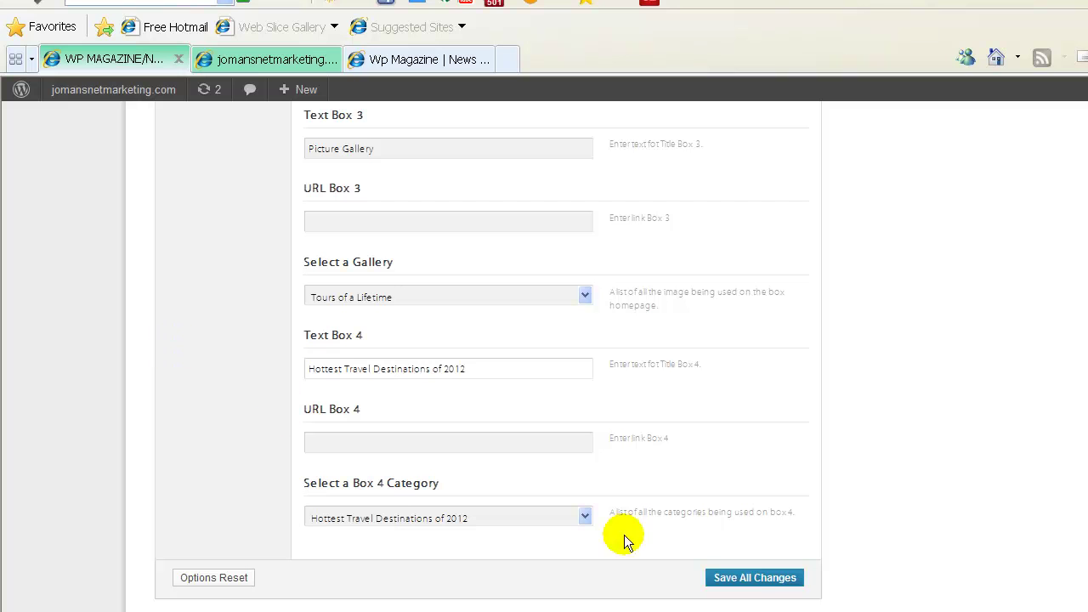
{"action": "left_click", "coordinate": [753, 577]}
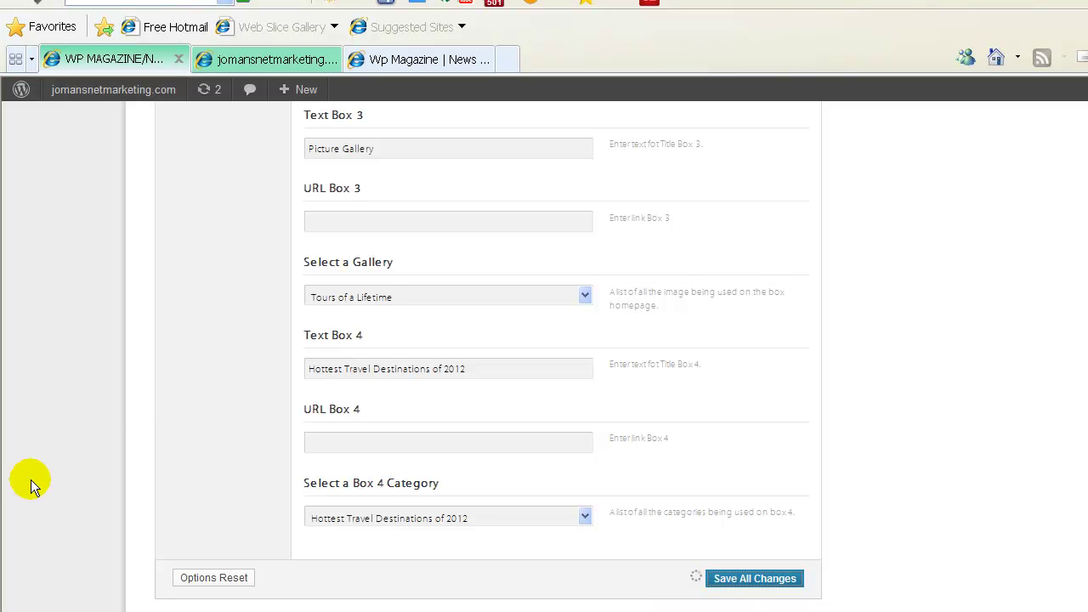
{"action": "left_click", "coordinate": [289, 59]}
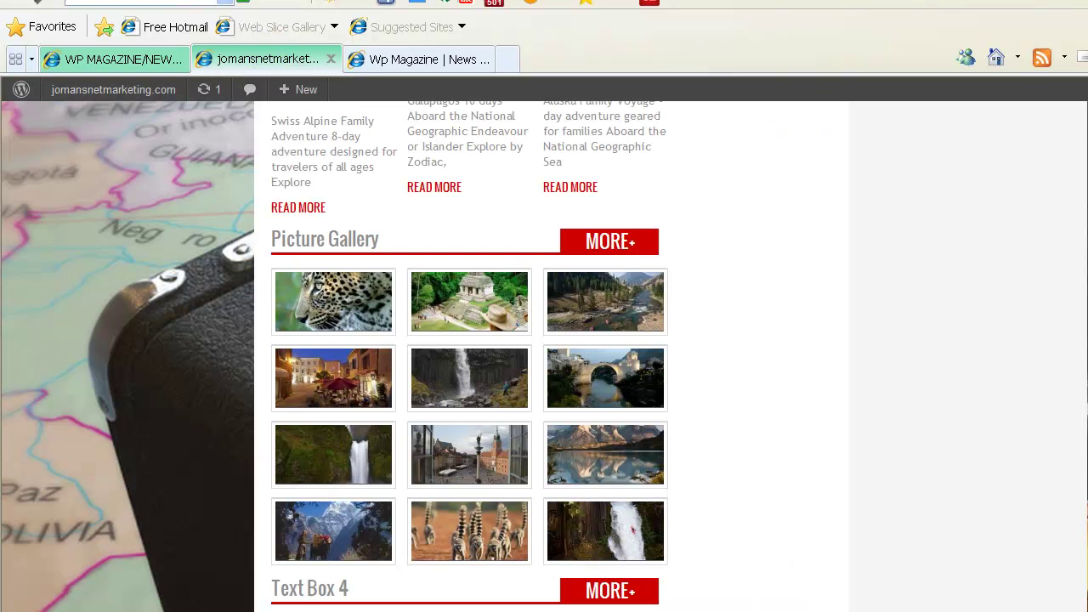
{"action": "key", "text": "F5"}
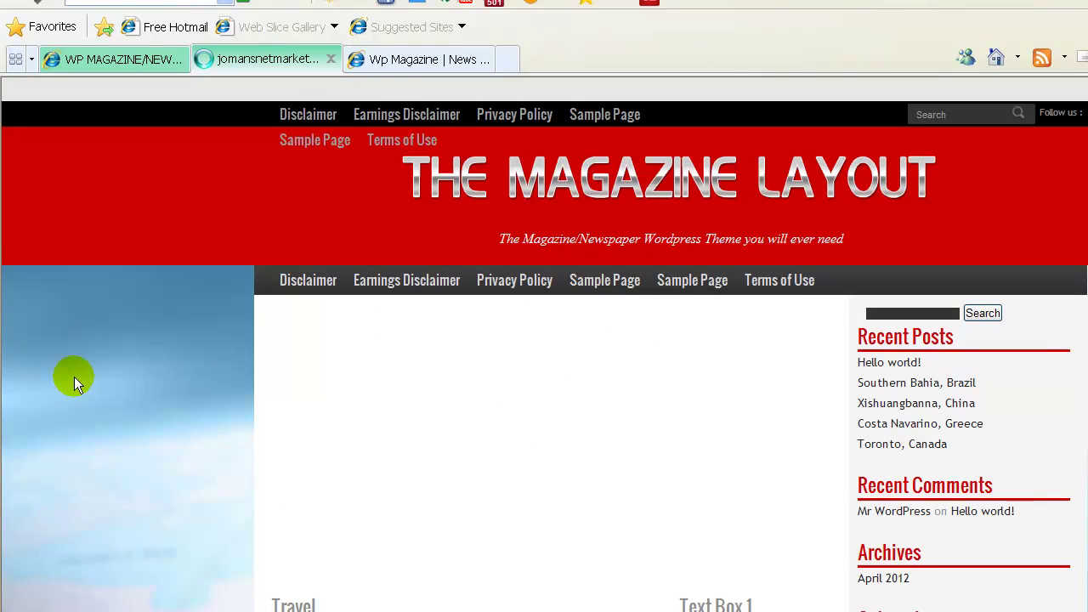
{"action": "scroll", "coordinate": [59, 391], "scroll_direction": "down", "scroll_amount": 4}
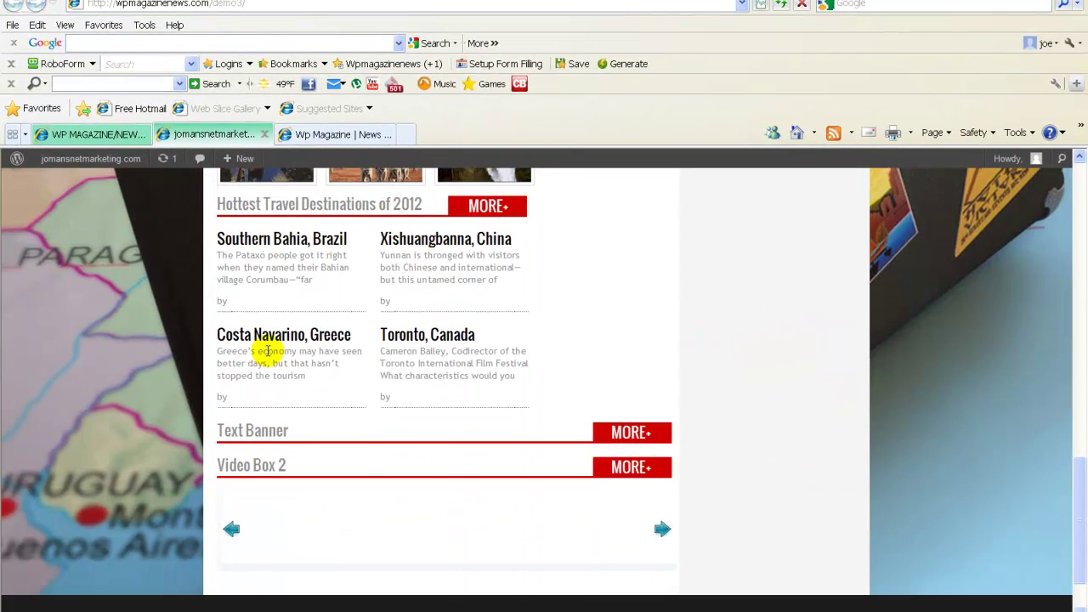
{"action": "left_click", "coordinate": [104, 138]}
{"action": "scroll", "coordinate": [140, 389], "scroll_direction": "up", "scroll_amount": 5}
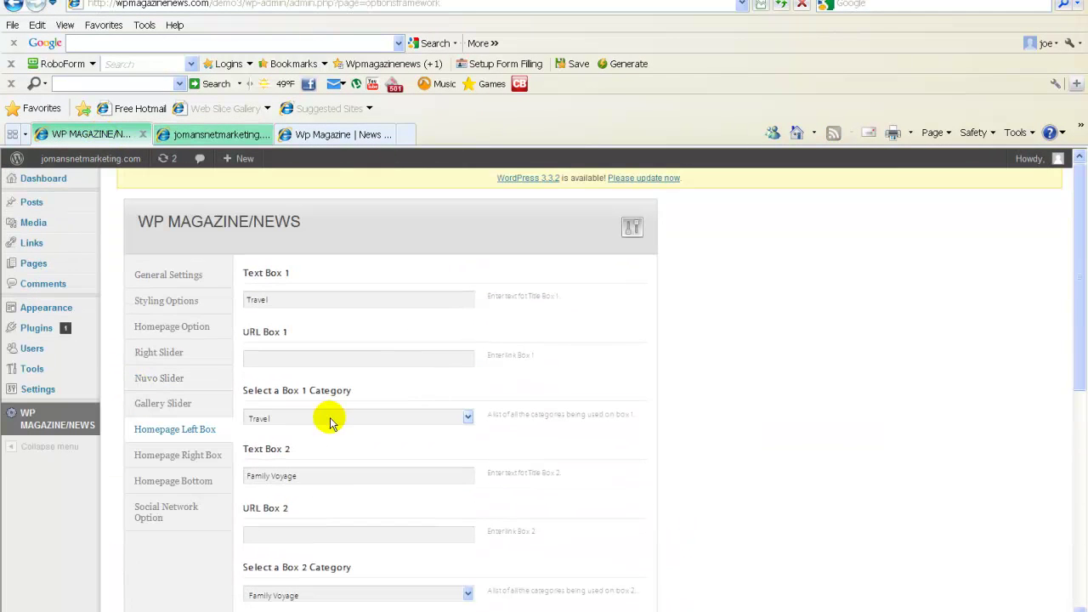